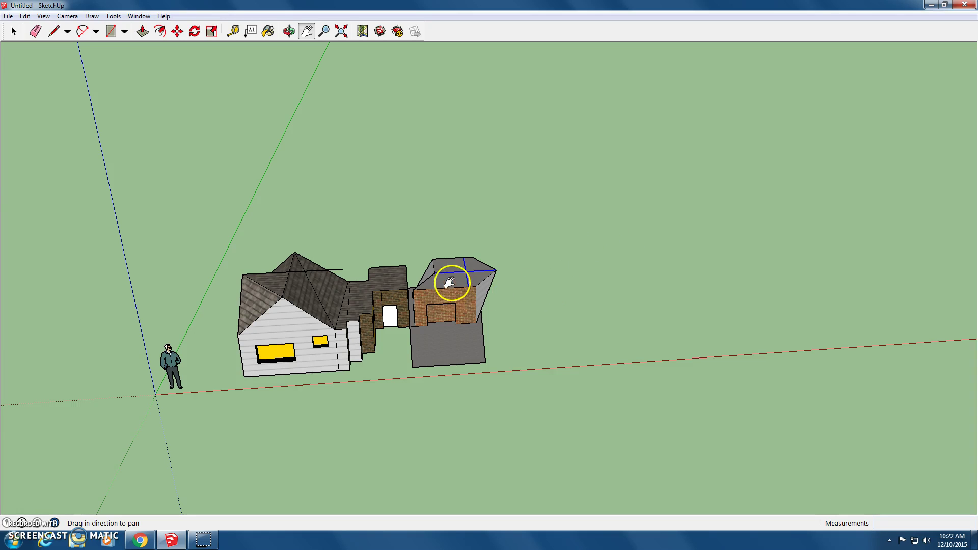
# Step: Draw a closed four-sided outline about 14' by 11' on the empty ground beside the existing house
pyautogui.moveTo(451, 283); pyautogui.dragTo(582, 226, button='middle')
pyautogui.moveTo(210, 270); pyautogui.dragTo(704, 329, button='middle')
pyautogui.scroll(-3, 702, 329)
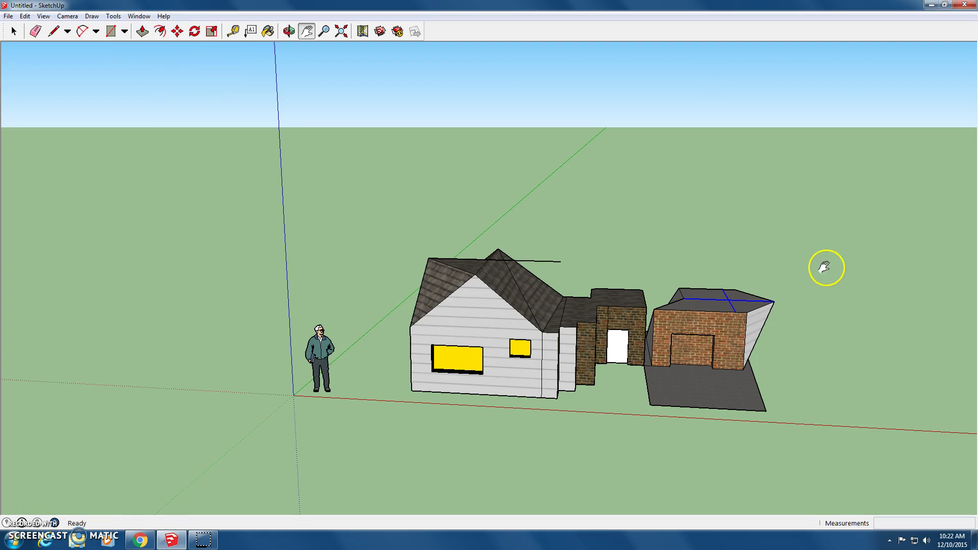
pyautogui.moveTo(826, 267); pyautogui.dragTo(784, 253)
pyautogui.moveTo(785, 253); pyautogui.dragTo(896, 290, button='middle')
pyautogui.moveTo(825, 263); pyautogui.dragTo(600, 226)
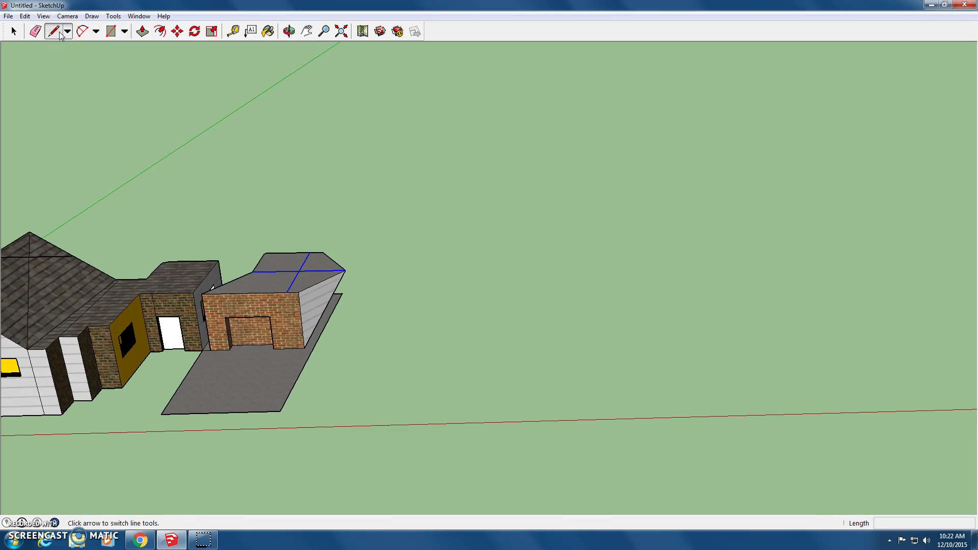
pyautogui.click(56, 33)
pyautogui.click(478, 246)
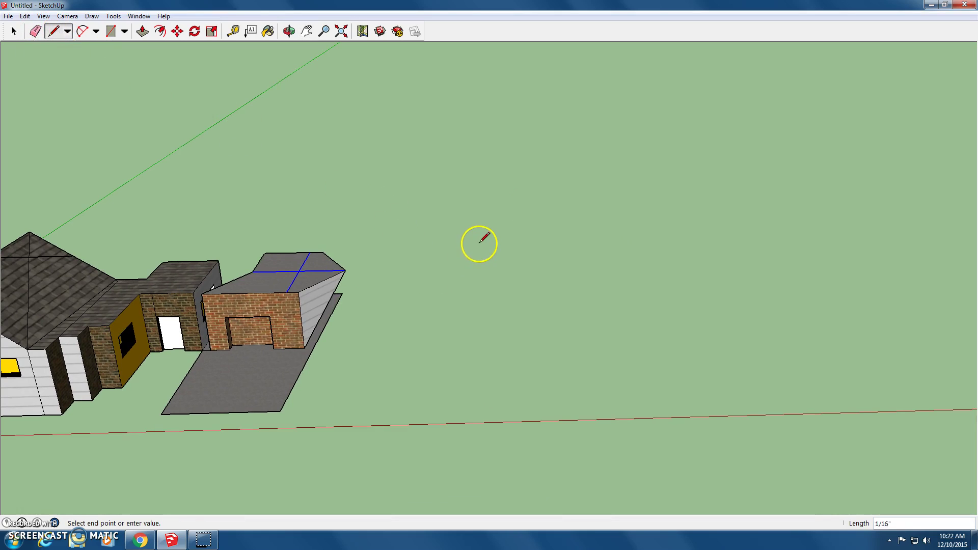
pyautogui.click(609, 315)
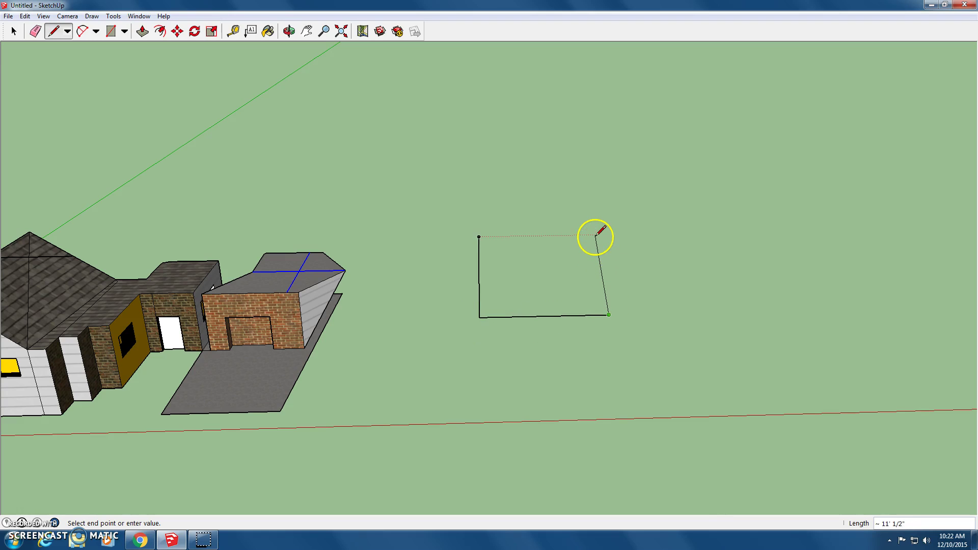
pyautogui.click(479, 236)
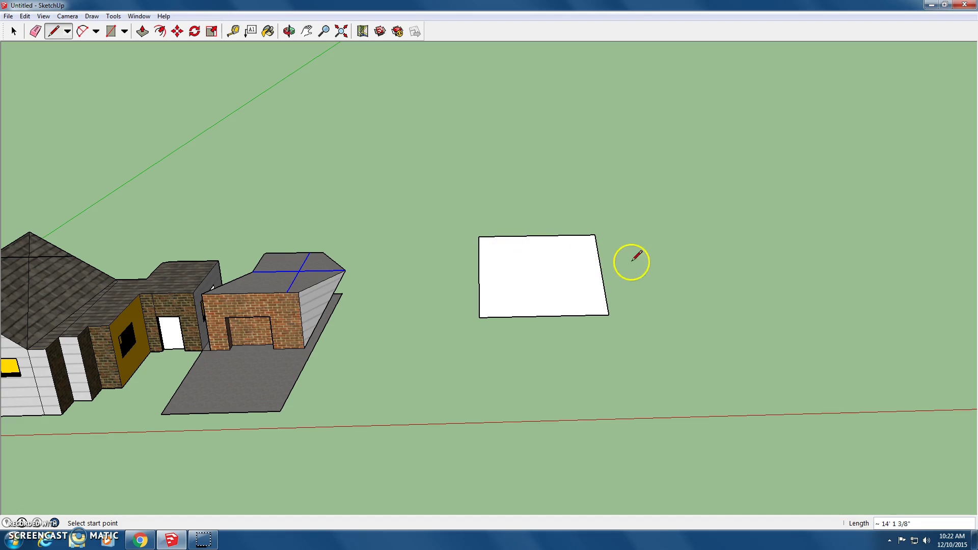
# Step: Draw a narrower connecting rectangle off the new face's side, and a third, deeper rectangle about 13' long at its far end
pyautogui.click(600, 268)
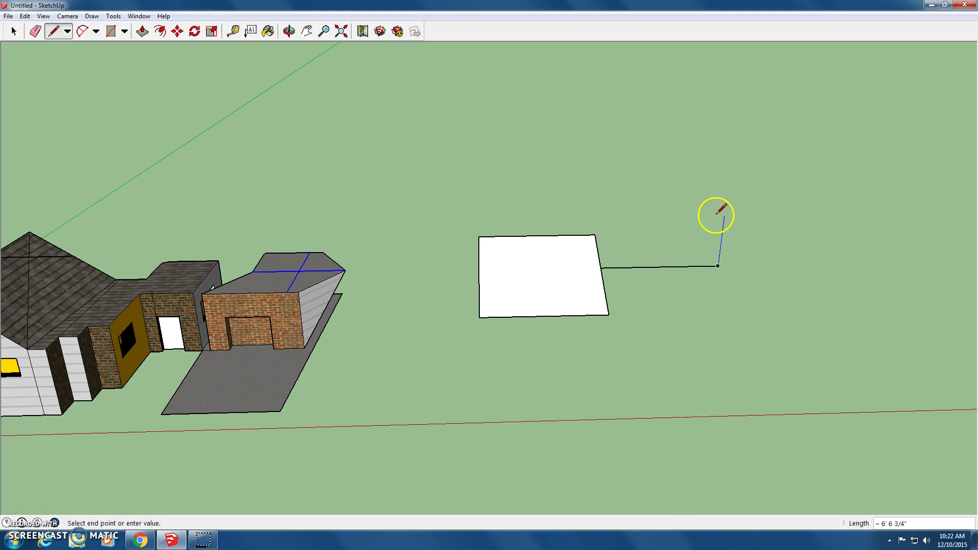
pyautogui.click(595, 235)
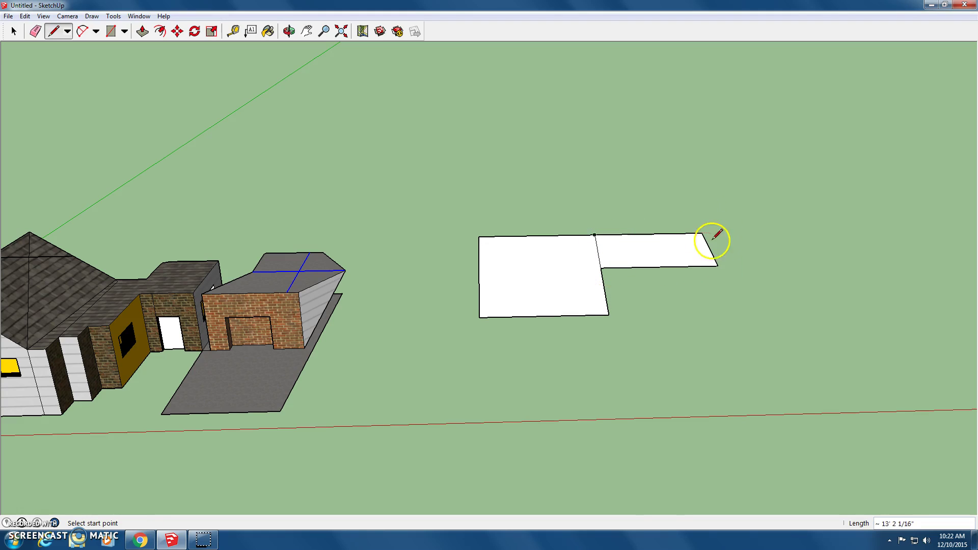
pyautogui.click(717, 265)
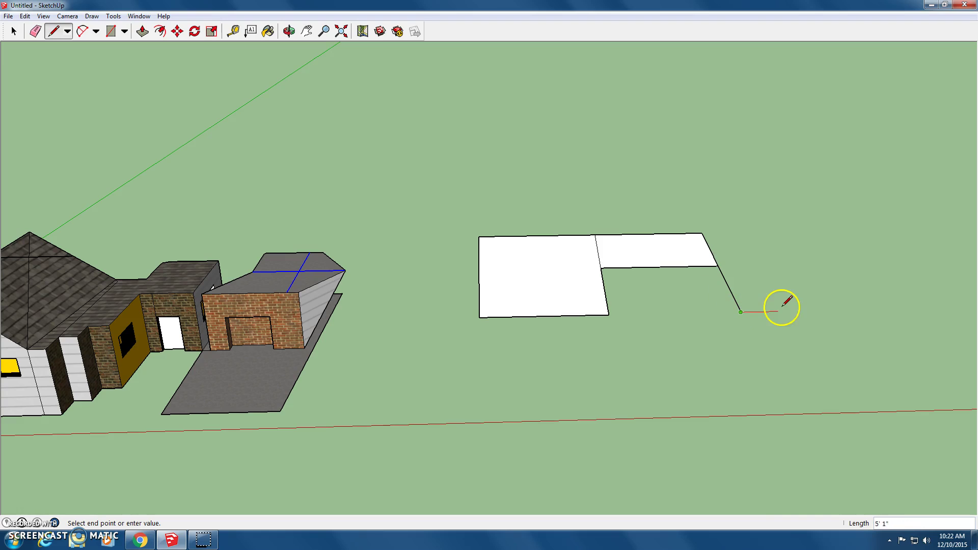
pyautogui.click(852, 309)
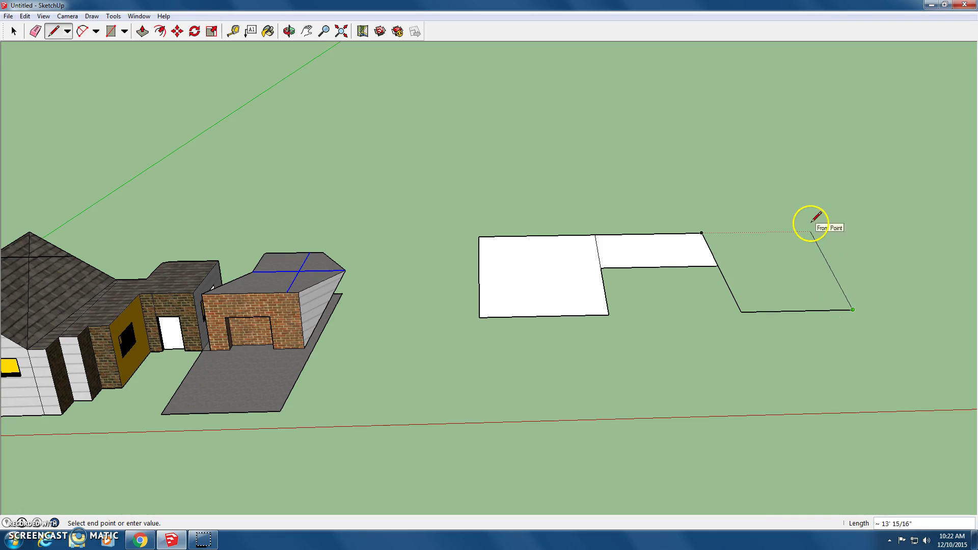
pyautogui.click(702, 233)
# Step: Push/Pull the first rectangle up 5' 7 7/8" into a solid block
pyautogui.click(142, 31)
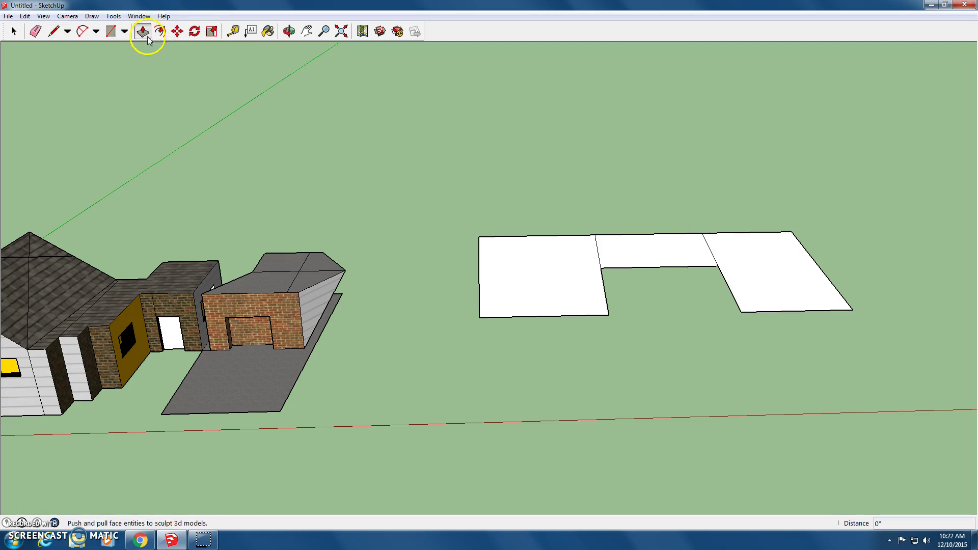
pyautogui.moveTo(535, 257); pyautogui.dragTo(571, 153)
pyautogui.moveTo(570, 153); pyautogui.dragTo(970, 209, button='middle')
pyautogui.moveTo(969, 210); pyautogui.dragTo(354, 253)
pyautogui.moveTo(353, 253); pyautogui.dragTo(235, 232, button='middle')
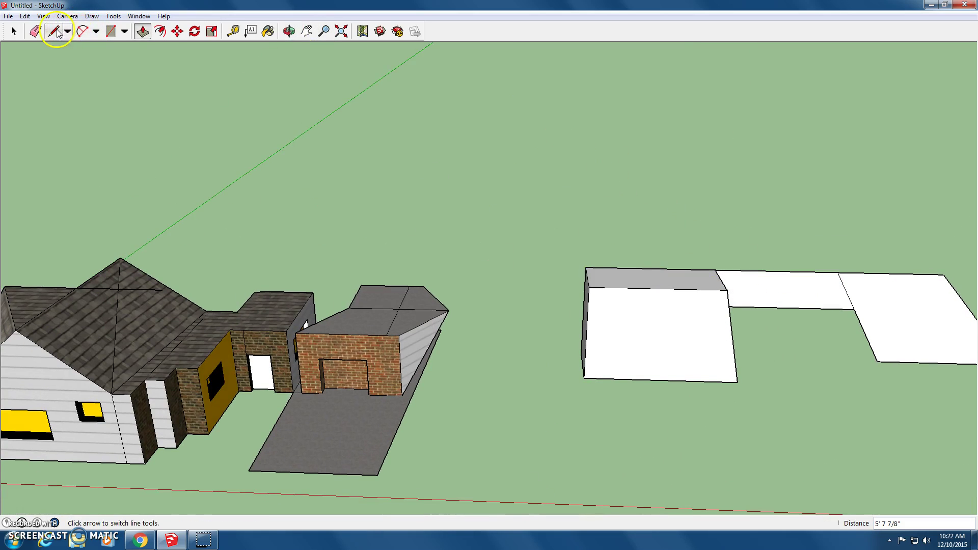
# Step: Draw a separate four-sided outline in the empty area beyond the three-part floor plan
pyautogui.click(289, 31)
pyautogui.moveTo(792, 242); pyautogui.dragTo(204, 82)
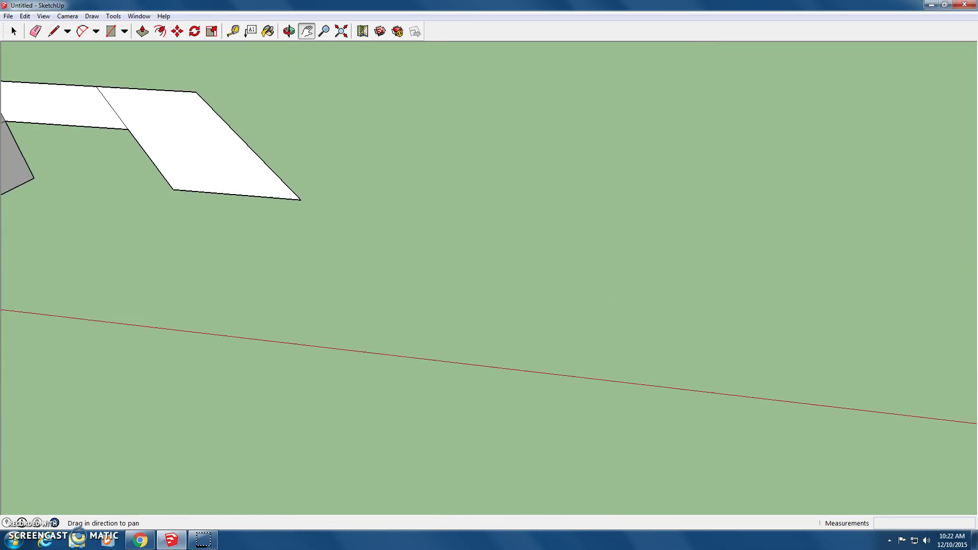
pyautogui.click(53, 31)
pyautogui.click(461, 181)
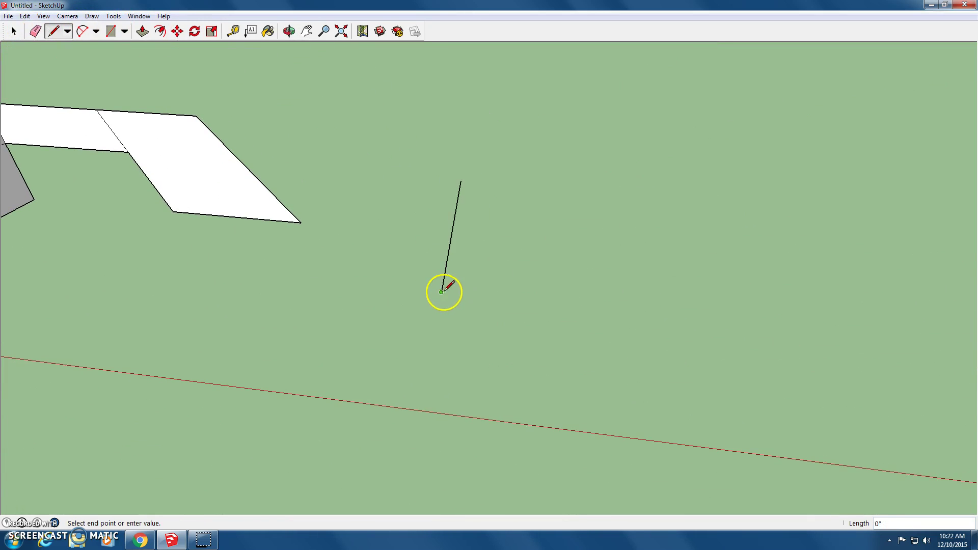
pyautogui.moveTo(442, 291)
pyautogui.mouseDown(button='middle')
pyautogui.moveTo(376, 123)
pyautogui.moveTo(448, 343)
pyautogui.moveTo(451, 268)
pyautogui.mouseUp(button='middle')
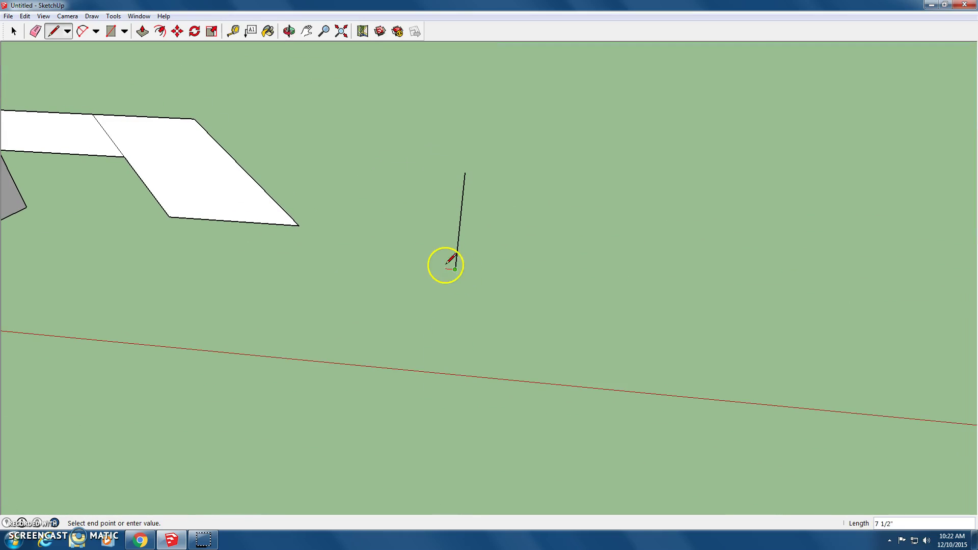
pyautogui.click(650, 284)
pyautogui.click(646, 179)
pyautogui.click(464, 172)
# Step: Draw a second rectangle about 12' deep adjoining the new outline and sharing its far side
pyautogui.moveTo(465, 173)
pyautogui.mouseDown(button='middle')
pyautogui.moveTo(504, 81)
pyautogui.moveTo(382, 159)
pyautogui.moveTo(474, 176)
pyautogui.moveTo(367, 50)
pyautogui.moveTo(242, 59)
pyautogui.moveTo(502, 259)
pyautogui.moveTo(627, 227)
pyautogui.mouseUp(button='middle')
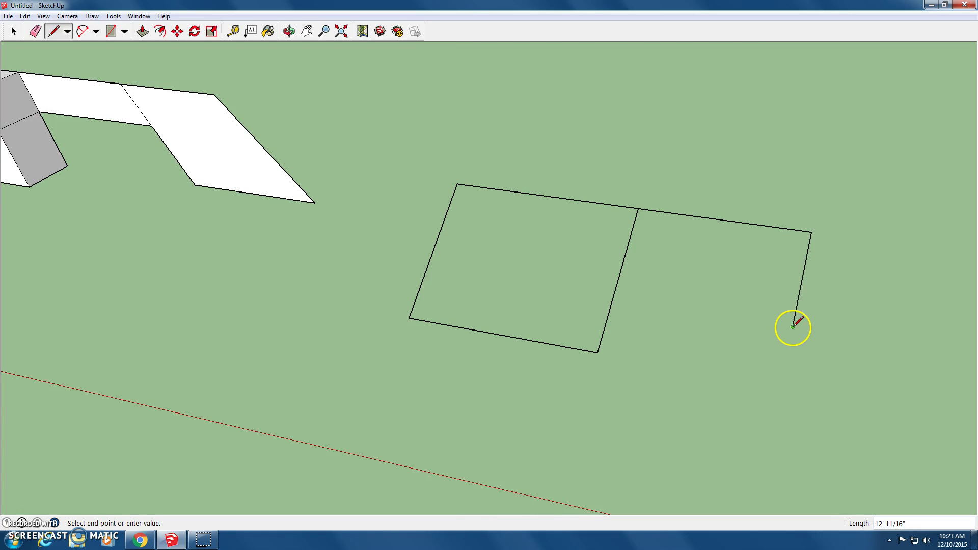
pyautogui.moveTo(793, 326)
pyautogui.mouseDown(button='middle')
pyautogui.moveTo(778, 144)
pyautogui.moveTo(799, 288)
pyautogui.mouseUp(button='middle')
pyautogui.click(792, 277)
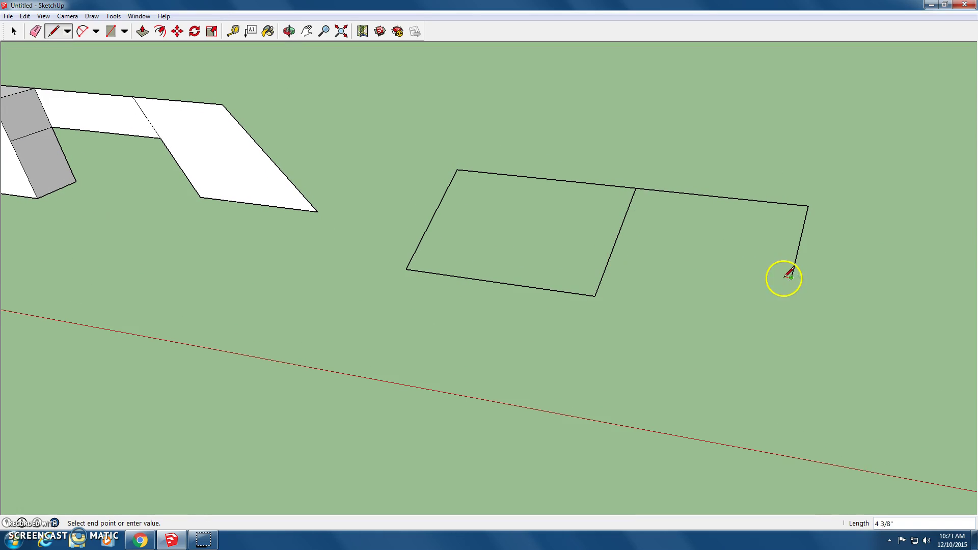
pyautogui.click(622, 255)
pyautogui.moveTo(621, 254); pyautogui.dragTo(673, 131, button='middle')
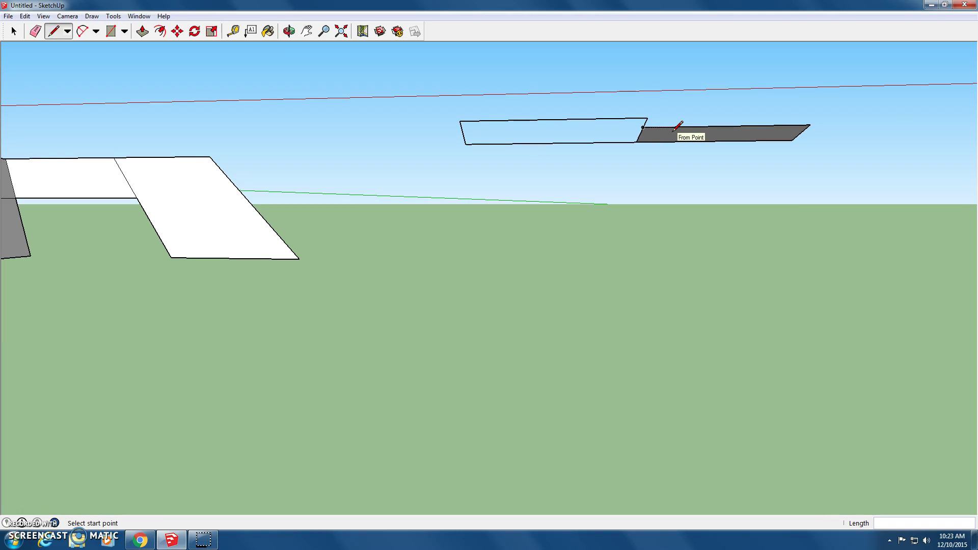
# Step: Push/Pull the filled adjoining rectangle upward into a box
pyautogui.moveTo(674, 130); pyautogui.dragTo(522, 137, button='middle')
pyautogui.click(142, 32)
pyautogui.moveTo(672, 199); pyautogui.dragTo(610, 169)
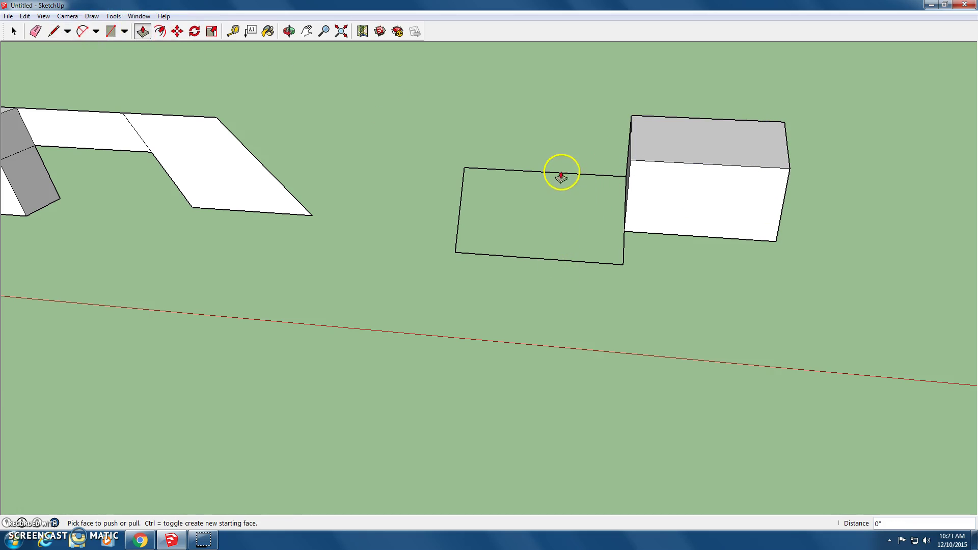
# Step: Draw a closed rectangle about 14' 6" by 12' extending from the base of the box's free side
pyautogui.middleClick(506, 97)
pyautogui.moveTo(814, 177); pyautogui.dragTo(714, 131, button='middle')
pyautogui.click(53, 31)
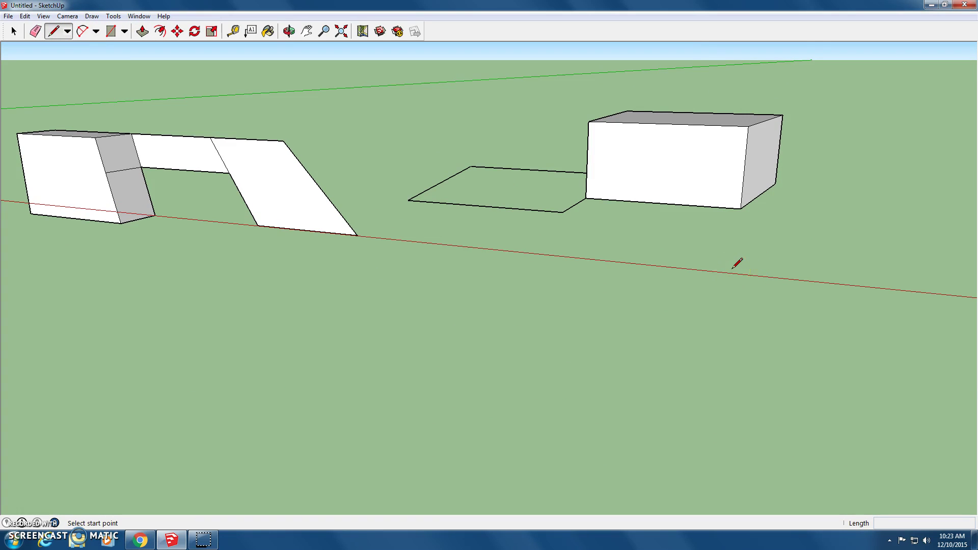
pyautogui.moveTo(734, 269); pyautogui.dragTo(817, 242, button='middle')
pyautogui.moveTo(697, 164); pyautogui.dragTo(783, 320, button='middle')
pyautogui.click(745, 289)
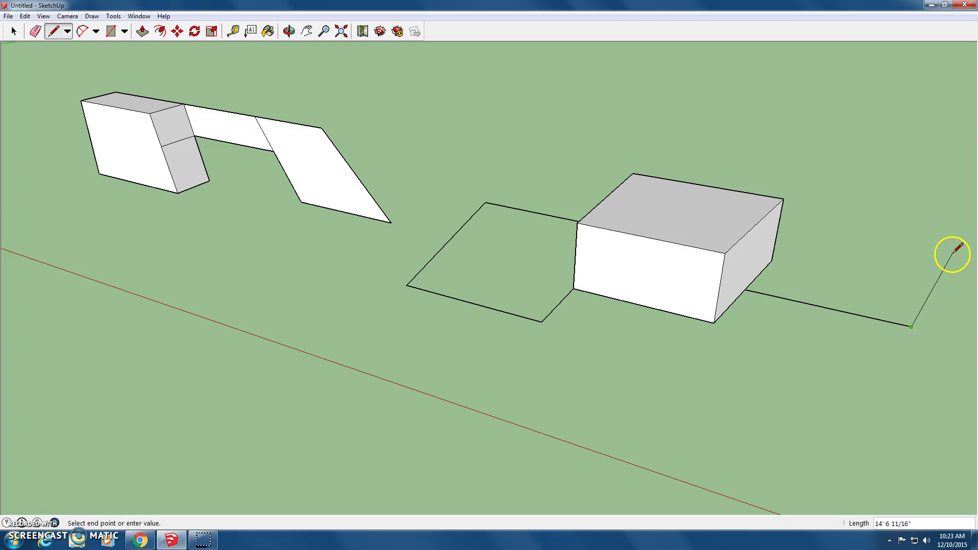
pyautogui.click(951, 253)
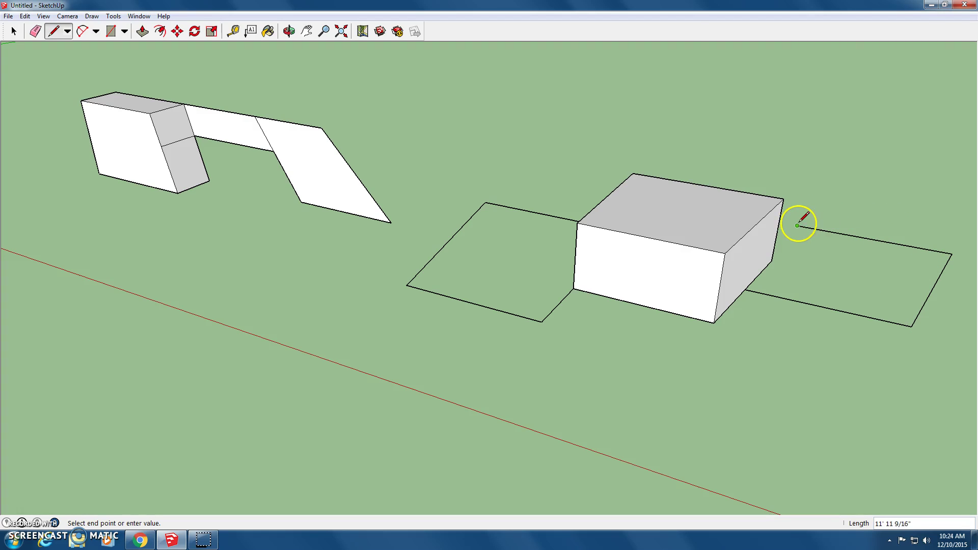
pyautogui.click(744, 289)
# Step: Push/Pull the rectangle beside the box up 7' 3 7/16" into a taller block
pyautogui.moveTo(749, 284); pyautogui.dragTo(591, 41, button='middle')
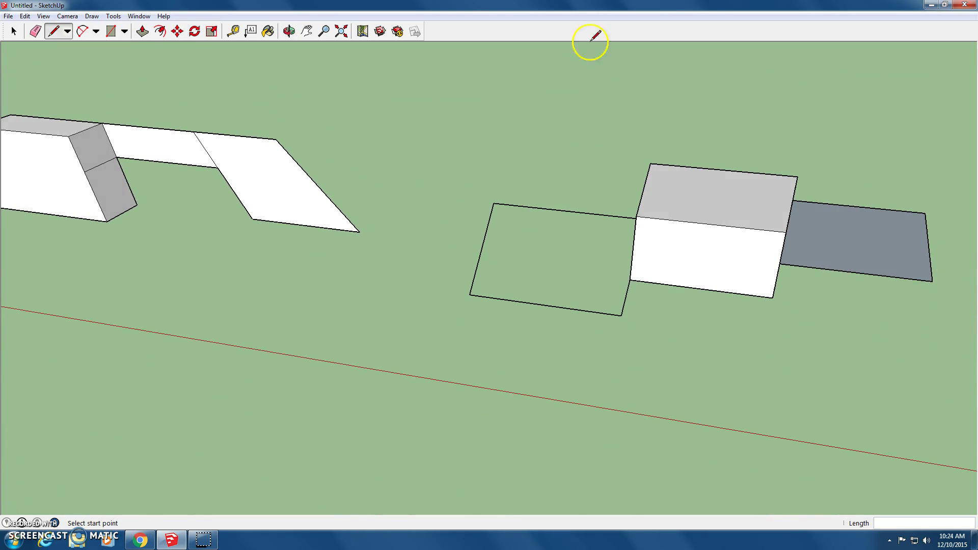
pyautogui.click(143, 31)
pyautogui.moveTo(785, 266); pyautogui.dragTo(817, 159)
pyautogui.moveTo(816, 160); pyautogui.dragTo(819, 126, button='middle')
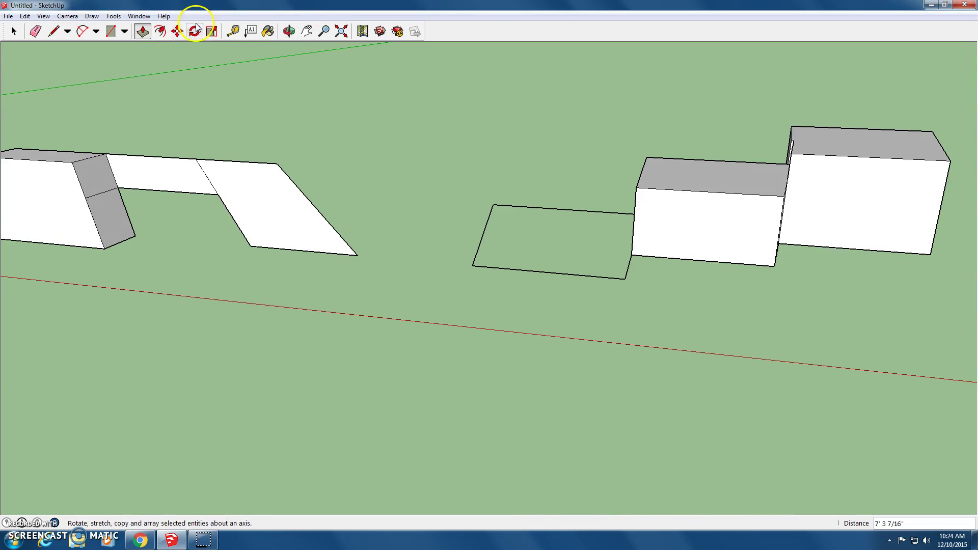
# Step: Try to draw a rectangular window outline on the front face of the shorter box
pyautogui.click(53, 31)
pyautogui.moveTo(535, 211); pyautogui.dragTo(697, 255, button='middle')
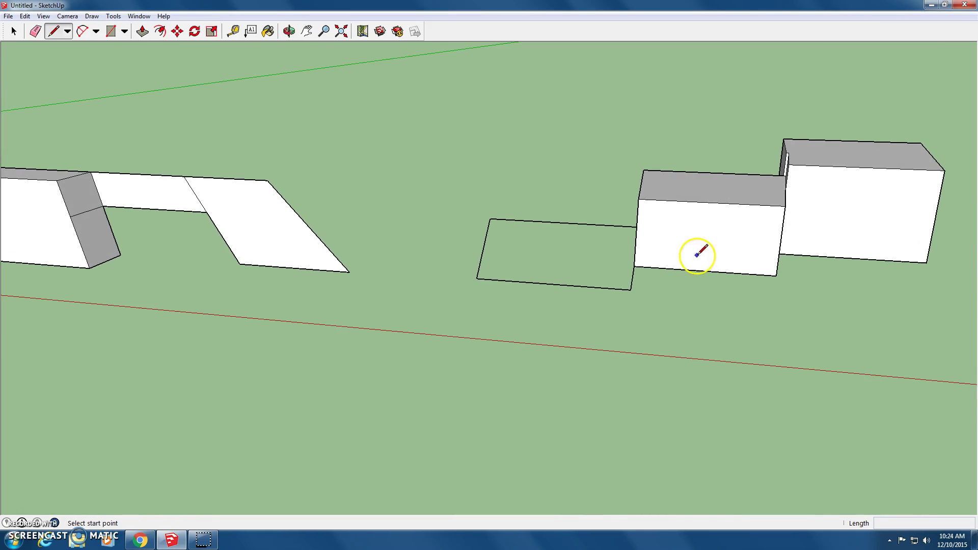
pyautogui.click(668, 225)
pyautogui.click(669, 255)
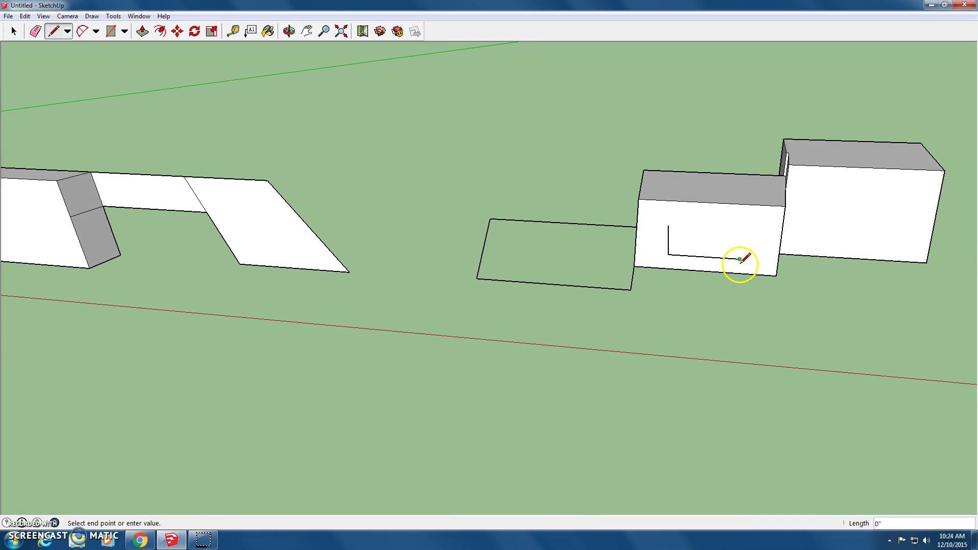
pyautogui.click(740, 259)
pyautogui.click(743, 227)
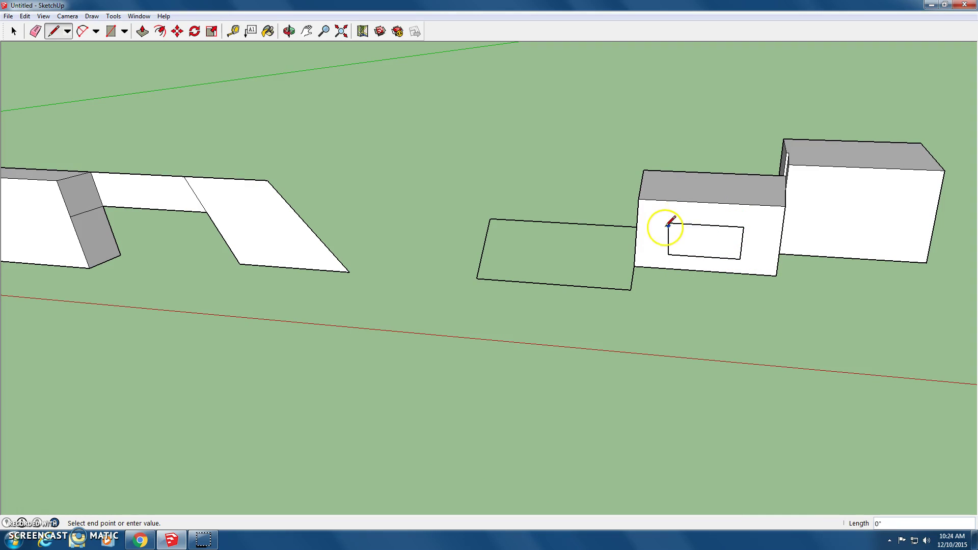
pyautogui.moveTo(913, 262); pyautogui.dragTo(861, 224, button='middle')
# Step: Try to erase the misplaced window lines, and undo the erasures that removed the shorter box's front face
pyautogui.click(36, 31)
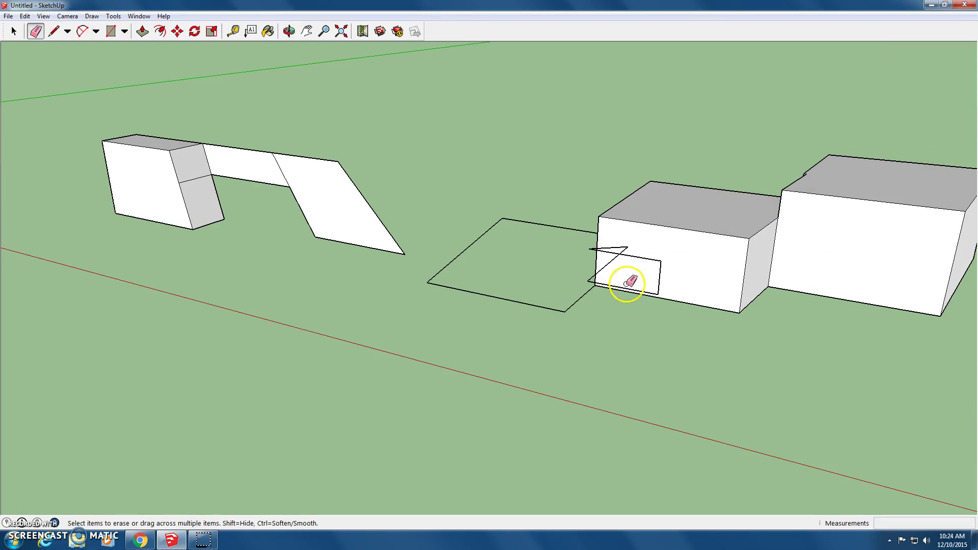
pyautogui.click(596, 275)
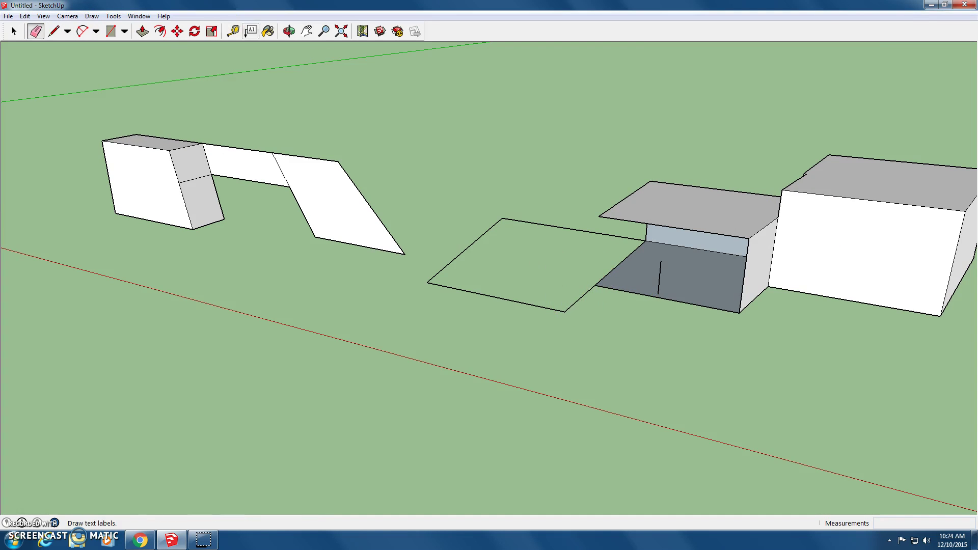
pyautogui.click(25, 16)
pyautogui.click(31, 28)
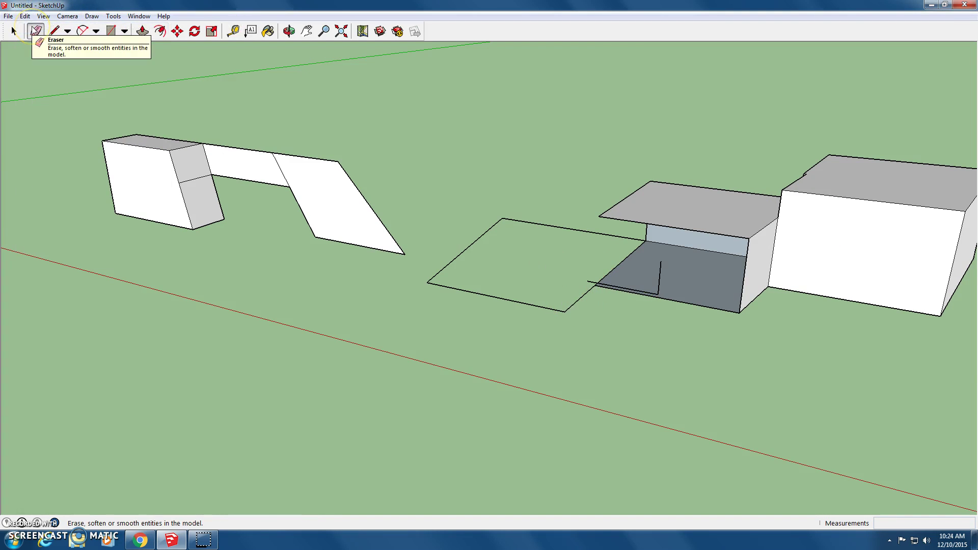
pyautogui.click(25, 15)
pyautogui.click(34, 28)
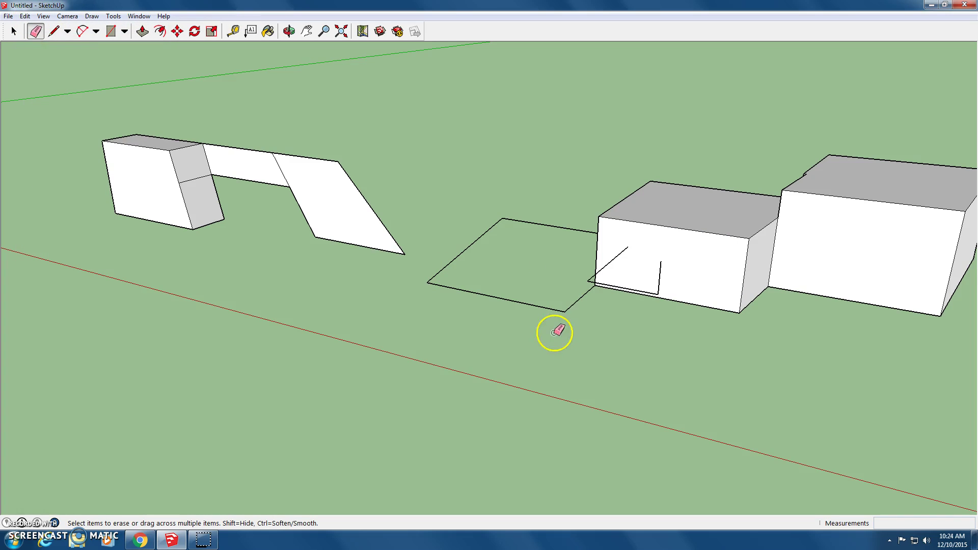
# Step: Erase the remaining stray window lines and the unfilled flat outline beside the shorter box
pyautogui.click(592, 278)
pyautogui.click(658, 274)
pyautogui.moveTo(519, 304); pyautogui.dragTo(434, 272)
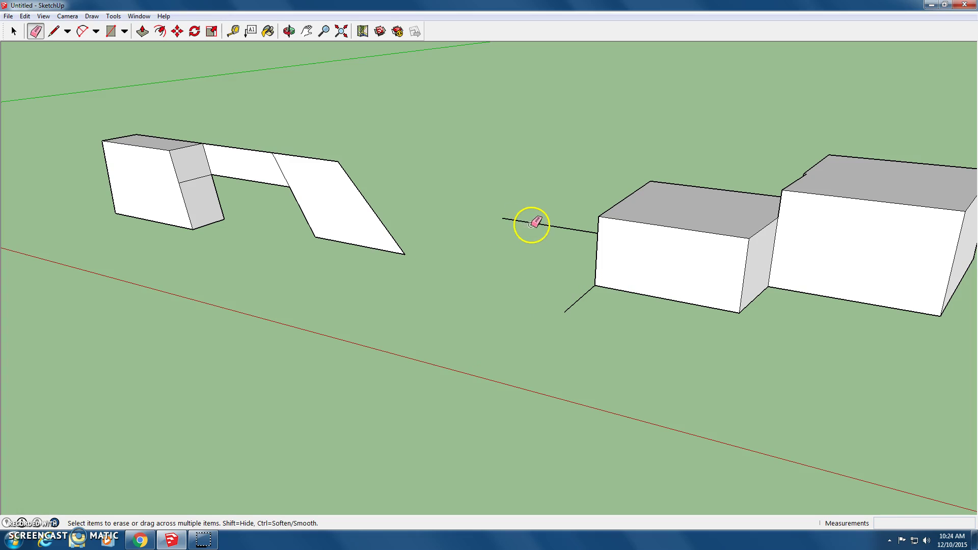
# Step: Draw a closed rectangular window outline about 4' wide on the front face of the shorter box
pyautogui.moveTo(572, 308)
pyautogui.mouseDown(button='middle')
pyautogui.moveTo(782, 240)
pyautogui.moveTo(839, 323)
pyautogui.moveTo(812, 353)
pyautogui.moveTo(868, 298)
pyautogui.moveTo(764, 230)
pyautogui.mouseUp(button='middle')
pyautogui.click(53, 31)
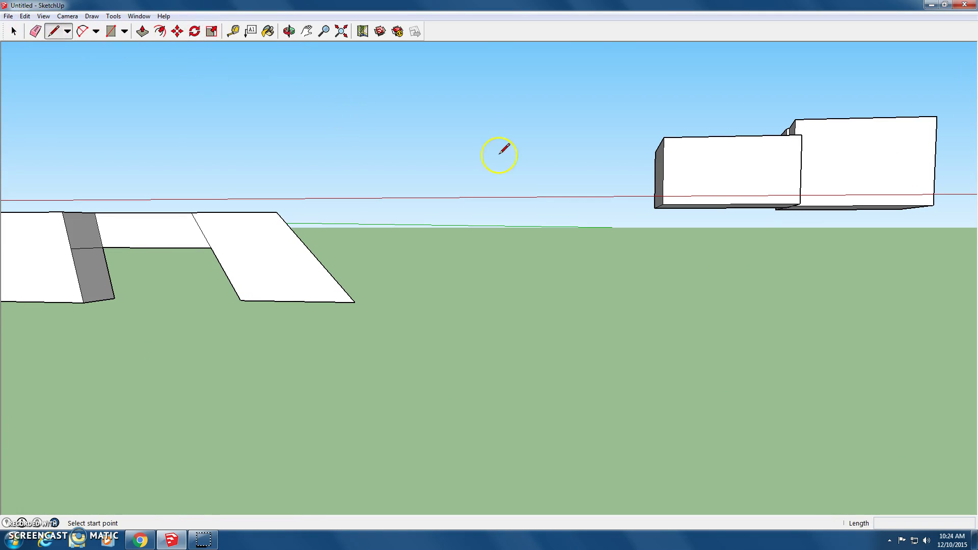
pyautogui.click(702, 155)
pyautogui.click(702, 181)
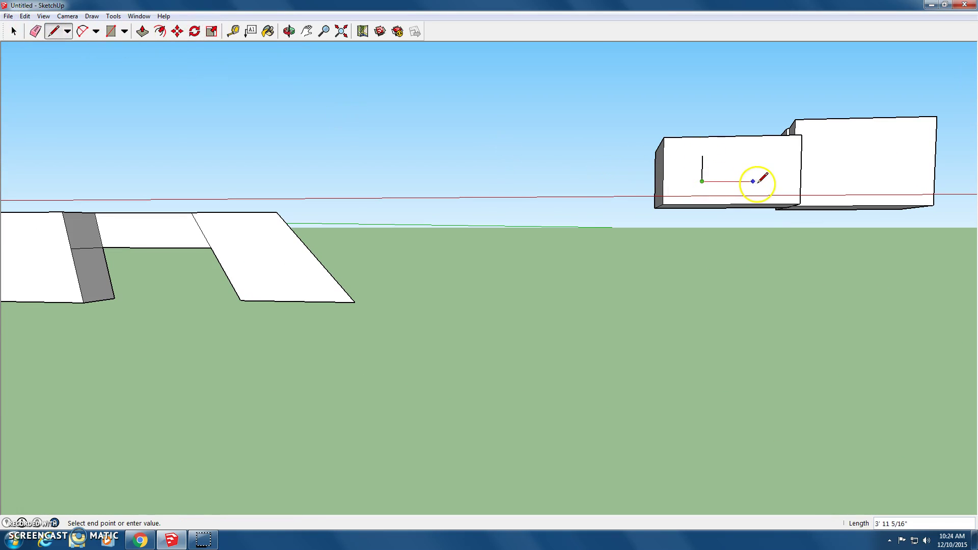
pyautogui.click(758, 155)
pyautogui.click(702, 155)
# Step: Divide the shorter box's top face into four quarters with two crossing lines between opposite edge midpoints
pyautogui.moveTo(824, 157); pyautogui.dragTo(808, 415, button='middle')
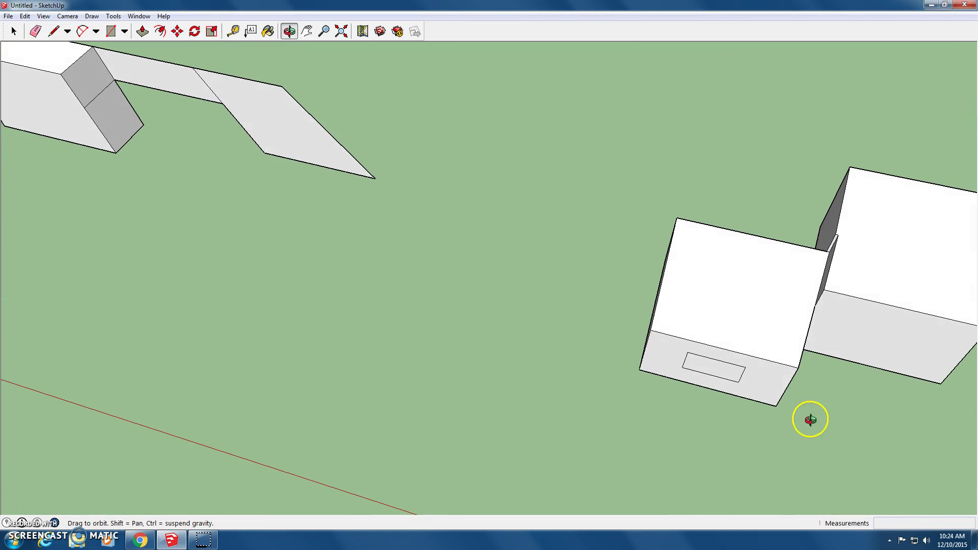
pyautogui.click(663, 270)
pyautogui.click(814, 305)
pyautogui.click(716, 346)
pyautogui.moveTo(720, 338)
pyautogui.mouseDown(button='middle')
pyautogui.moveTo(935, 317)
pyautogui.moveTo(832, 283)
pyautogui.moveTo(856, 277)
pyautogui.mouseUp(button='middle')
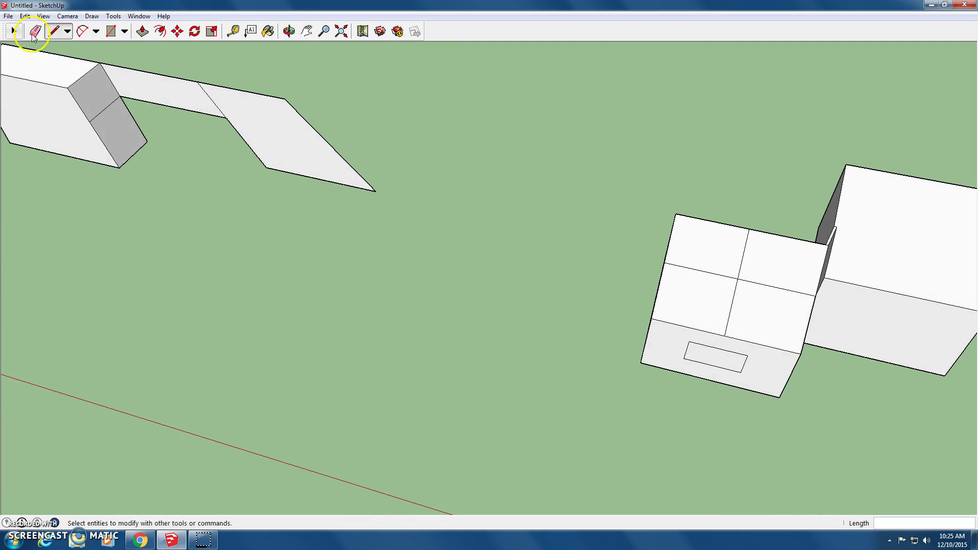
# Step: Divide the taller box's top face into four quarters with two crossing lines between opposite edge midpoints
pyautogui.click(304, 32)
pyautogui.moveTo(808, 414); pyautogui.dragTo(869, 371, button='middle')
pyautogui.moveTo(869, 371)
pyautogui.mouseDown()
pyautogui.moveTo(735, 243)
pyautogui.moveTo(596, 264)
pyautogui.mouseUp()
pyautogui.click(54, 31)
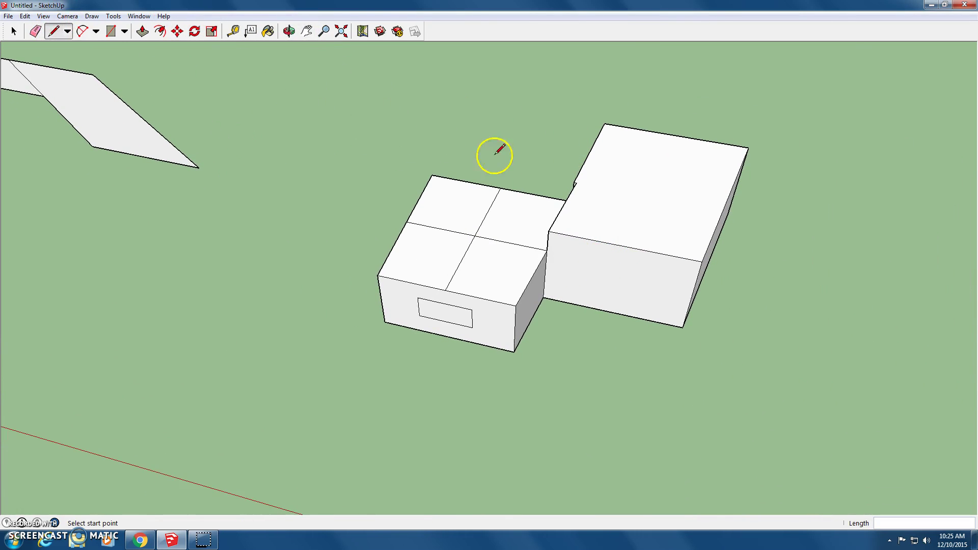
pyautogui.click(579, 173)
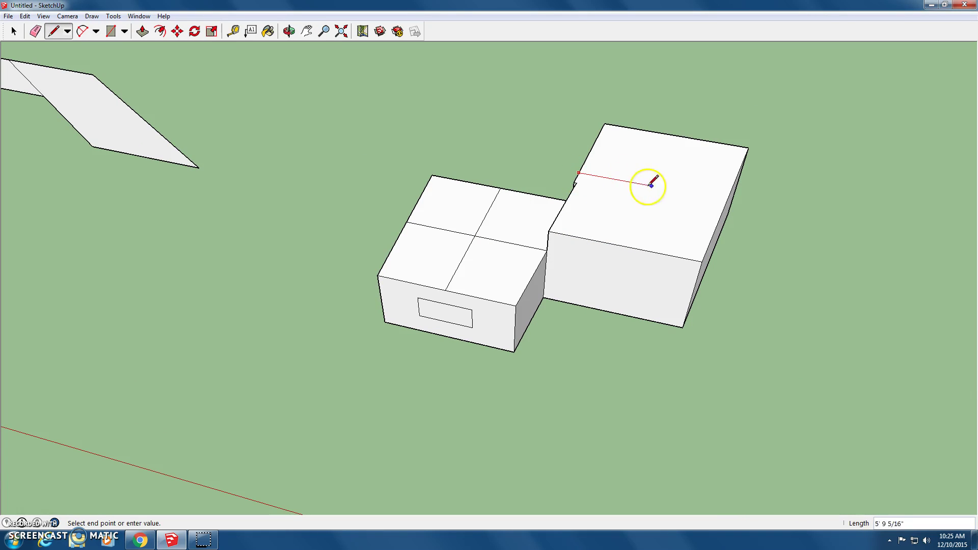
pyautogui.click(727, 200)
pyautogui.click(683, 137)
pyautogui.moveTo(650, 224); pyautogui.dragTo(717, 81, button='middle')
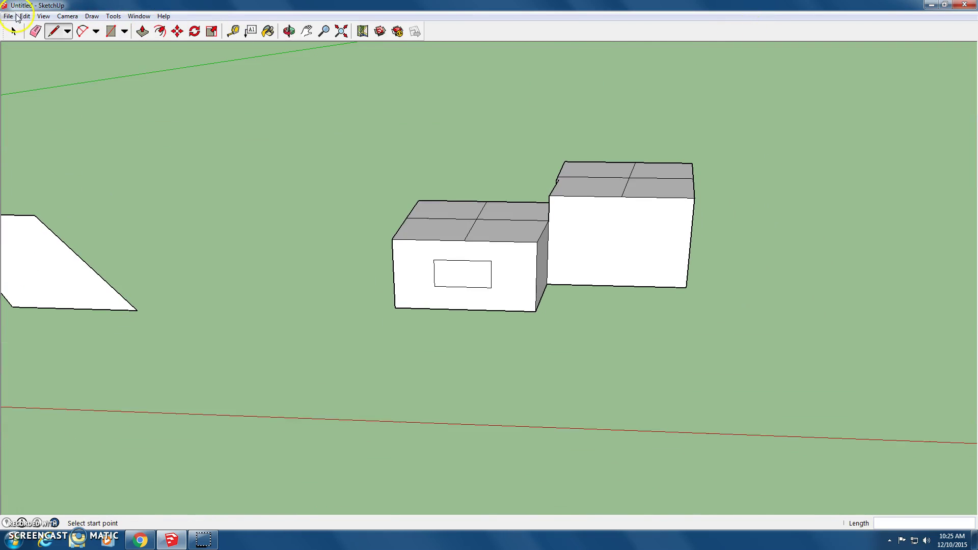
pyautogui.click(25, 16)
pyautogui.press('Escape')
pyautogui.moveTo(713, 240); pyautogui.dragTo(731, 294, button='middle')
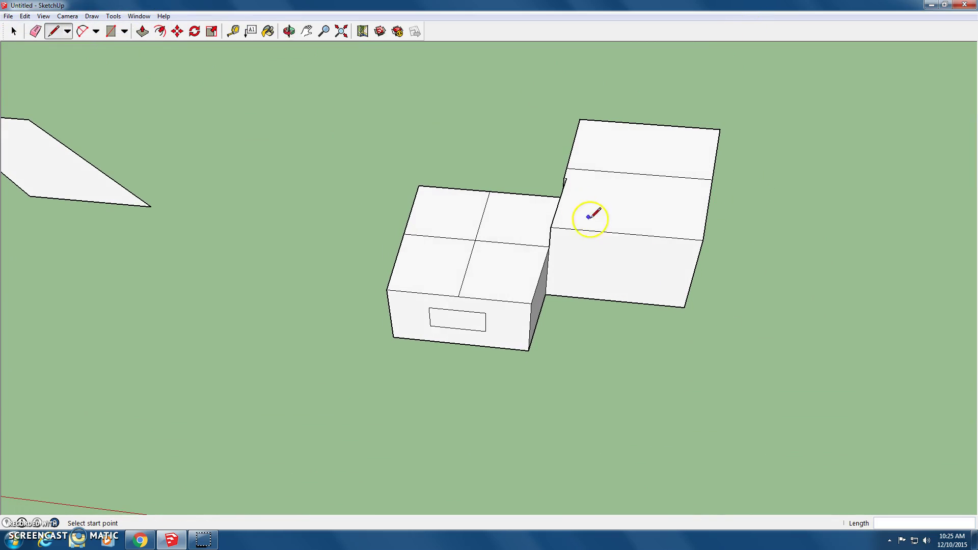
pyautogui.click(625, 233)
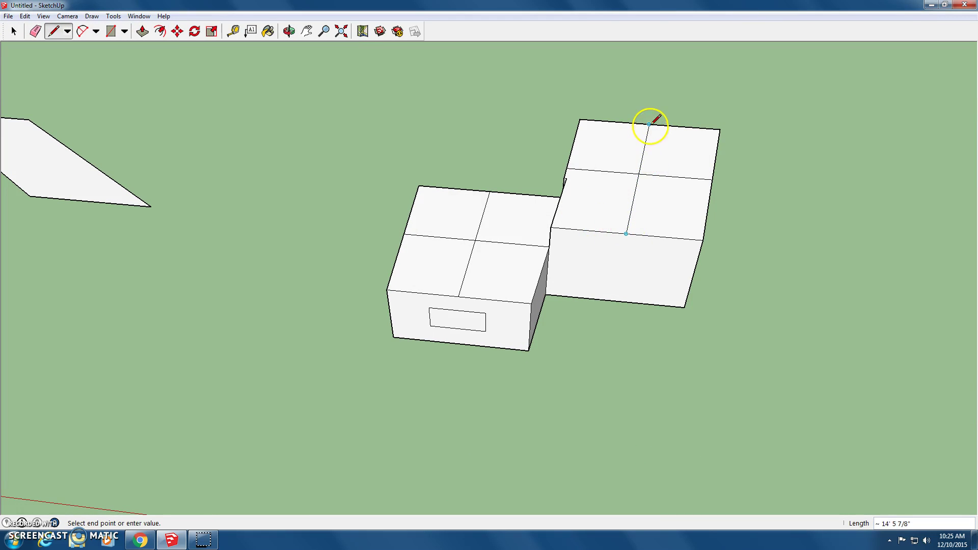
# Step: Draw a rectangular door outline about 3' 3" high rising from the bottom edge of the taller box's front face
pyautogui.moveTo(672, 276)
pyautogui.mouseDown(button='middle')
pyautogui.moveTo(742, 164)
pyautogui.moveTo(659, 262)
pyautogui.mouseUp(button='middle')
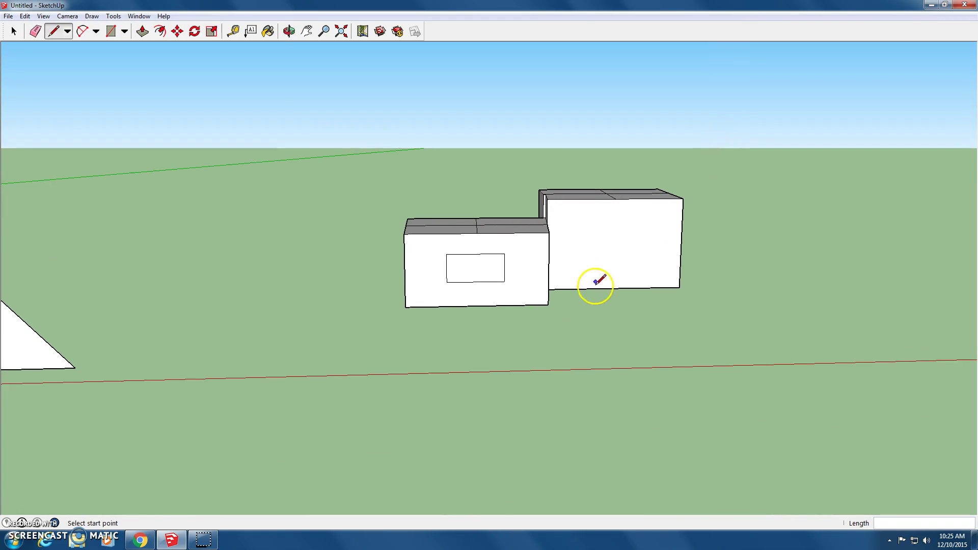
pyautogui.click(595, 250)
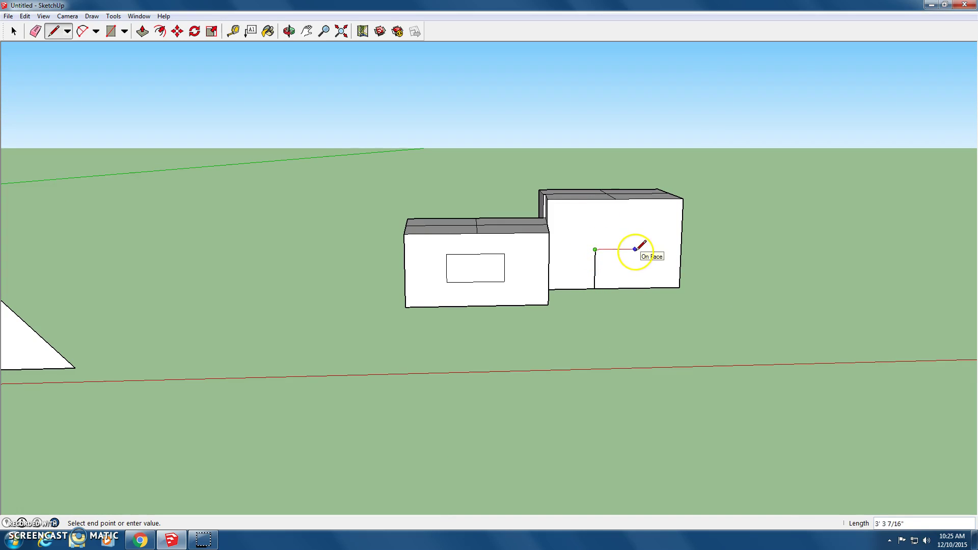
pyautogui.click(627, 250)
pyautogui.click(625, 289)
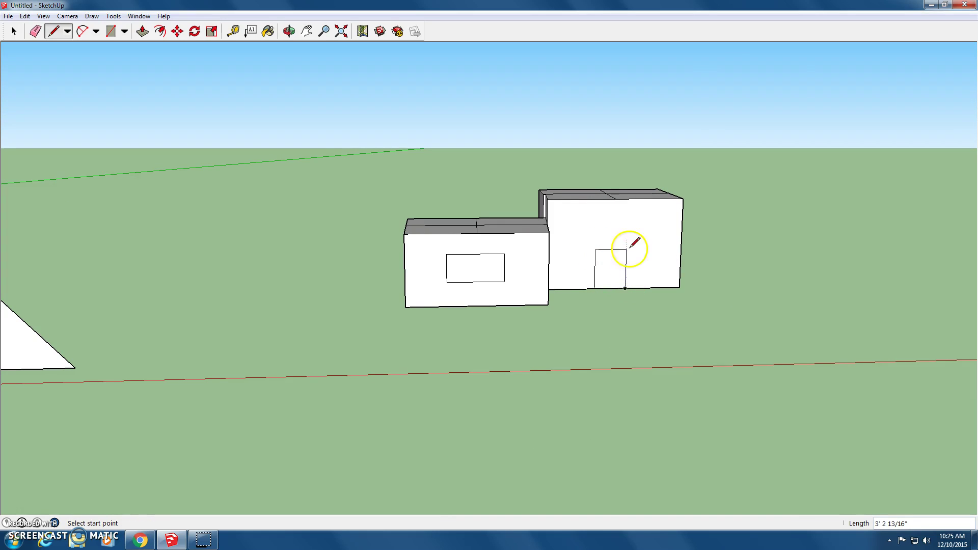
# Step: Draw a closed rectangular window outline about 3' 10" wide above and beside the door on the taller box's front face
pyautogui.click(636, 213)
pyautogui.click(626, 236)
pyautogui.click(673, 236)
pyautogui.click(674, 214)
pyautogui.click(627, 213)
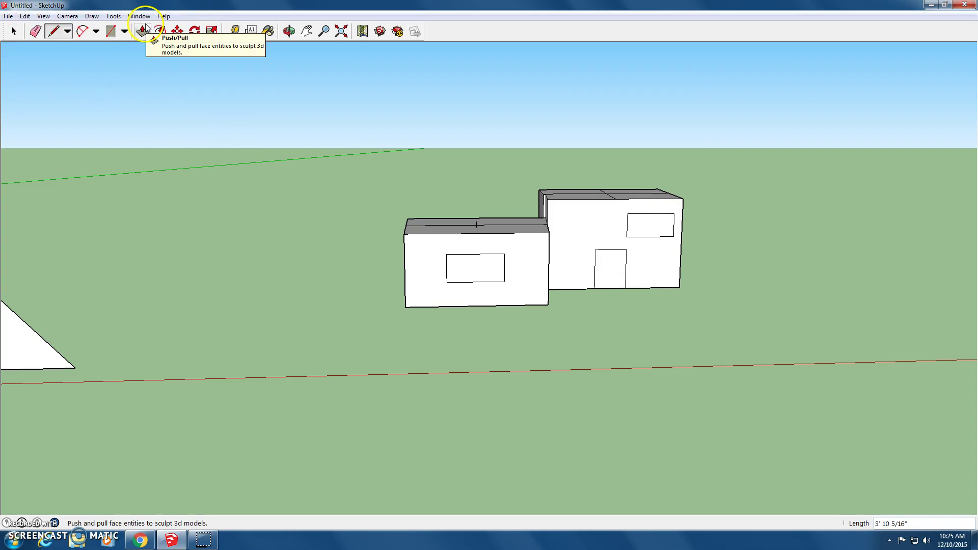
# Step: Push the shorter box's window, the door and the taller box's window inward, the last one by about 5 5/8"
pyautogui.click(143, 32)
pyautogui.click(476, 275)
pyautogui.click(476, 273)
pyautogui.click(604, 280)
pyautogui.click(613, 271)
pyautogui.click(640, 231)
pyautogui.click(640, 227)
# Step: Select the crossing lines on the shorter box's top and move them straight up about 6' 6" to form a roof
pyautogui.moveTo(640, 227); pyautogui.dragTo(678, 285, button='middle')
pyautogui.click(14, 32)
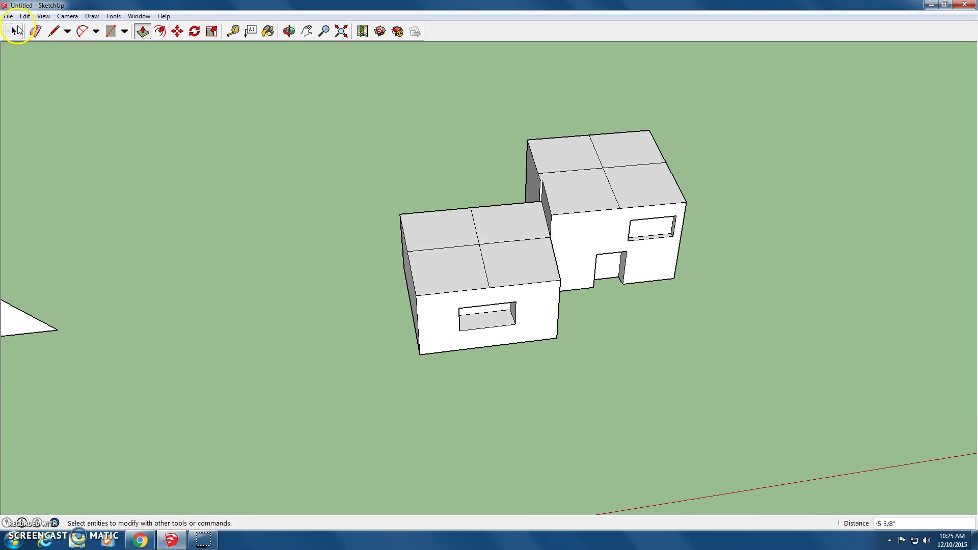
pyautogui.click(16, 31)
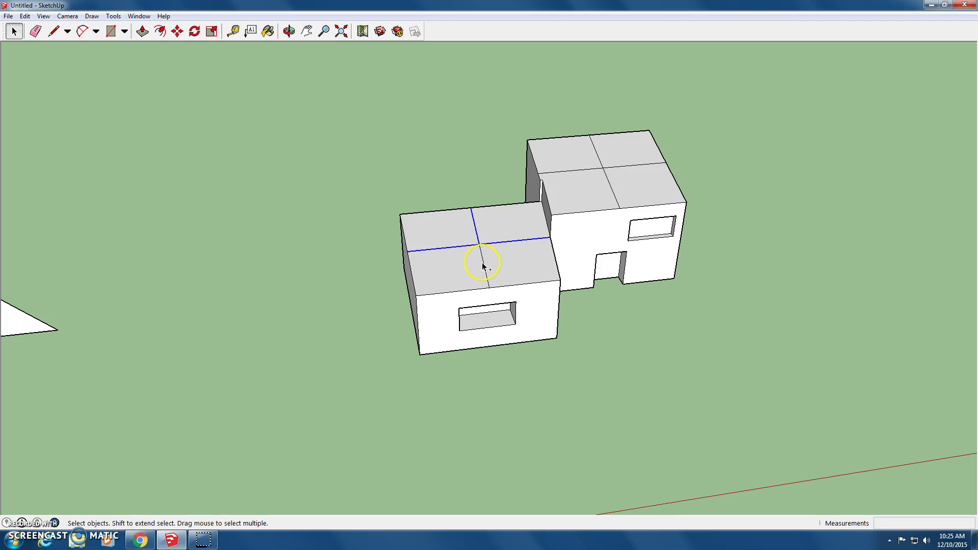
pyautogui.click(178, 32)
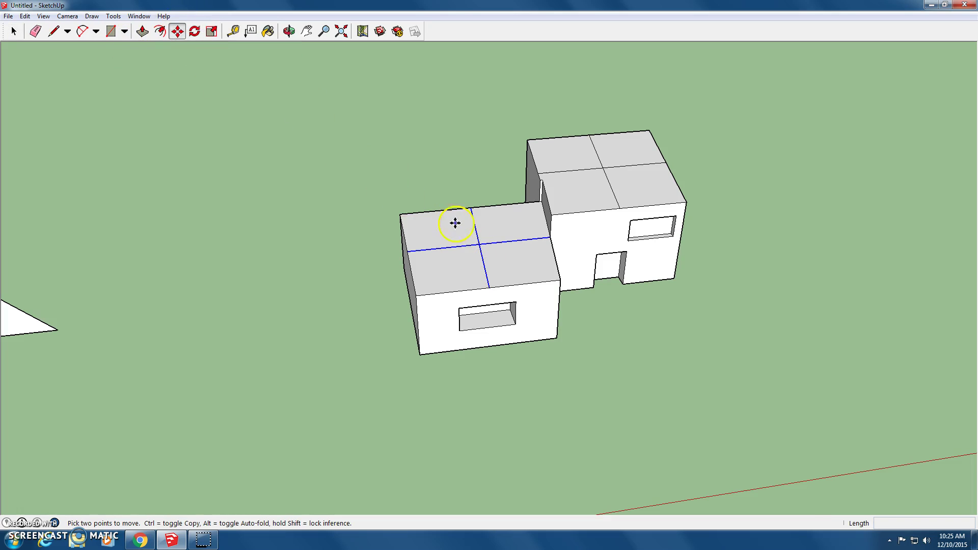
pyautogui.click(480, 246)
pyautogui.click(469, 189)
pyautogui.moveTo(469, 189); pyautogui.dragTo(710, 168, button='middle')
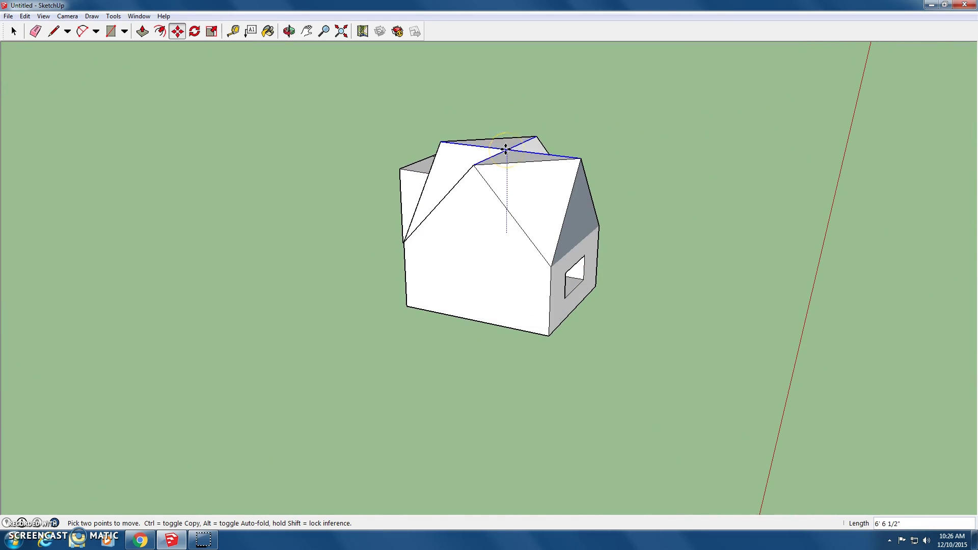
pyautogui.click(507, 152)
# Step: Add the crossing lines on the taller box's top to the selected roof lines and move them all straight up from their intersection
pyautogui.press('o')
pyautogui.moveTo(751, 202); pyautogui.dragTo(387, 127, button='middle')
pyautogui.moveTo(387, 127); pyautogui.dragTo(557, 201)
pyautogui.press('m')
pyautogui.moveTo(556, 200); pyautogui.dragTo(749, 458, button='middle')
pyautogui.click(14, 31)
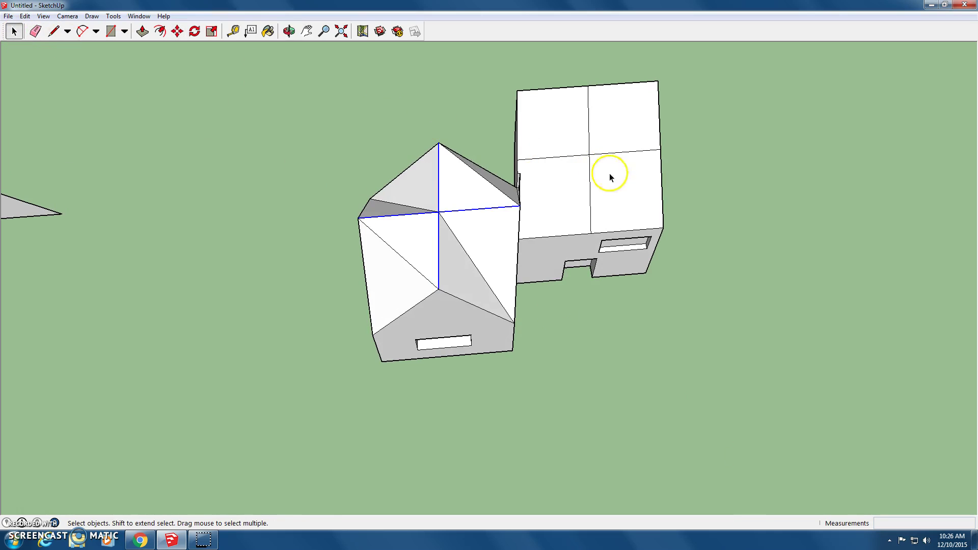
pyautogui.click(584, 154)
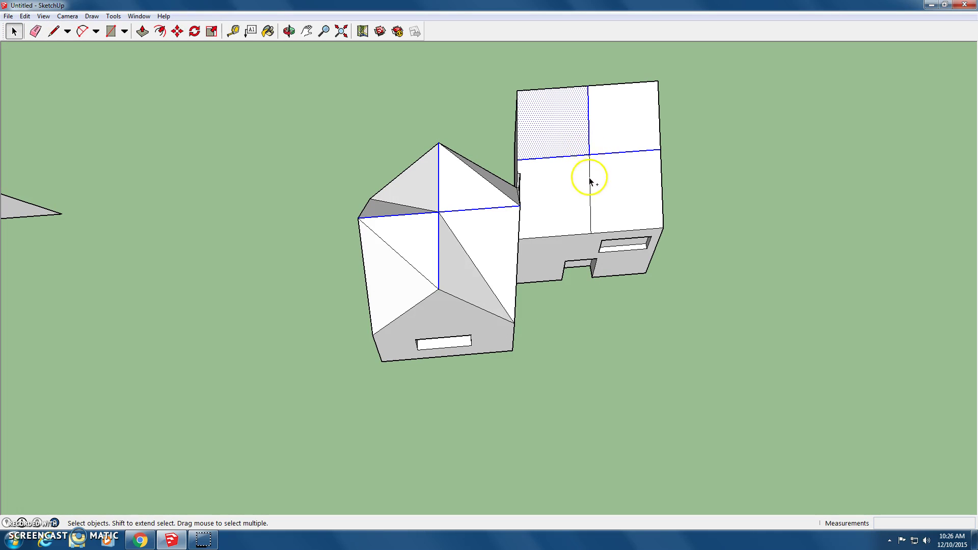
pyautogui.click(177, 31)
pyautogui.click(589, 155)
pyautogui.moveTo(590, 120); pyautogui.dragTo(545, 53, button='middle')
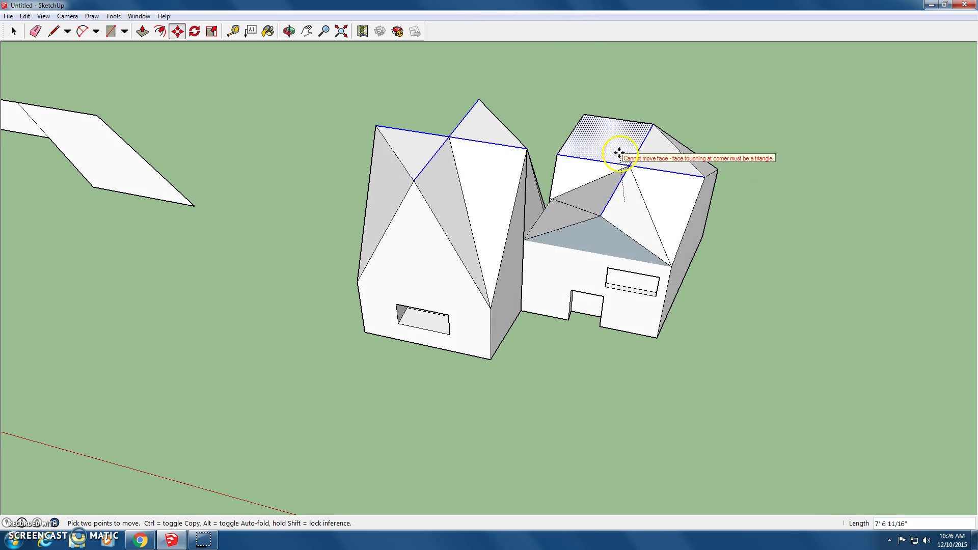
pyautogui.moveTo(620, 153); pyautogui.dragTo(771, 131, button='middle')
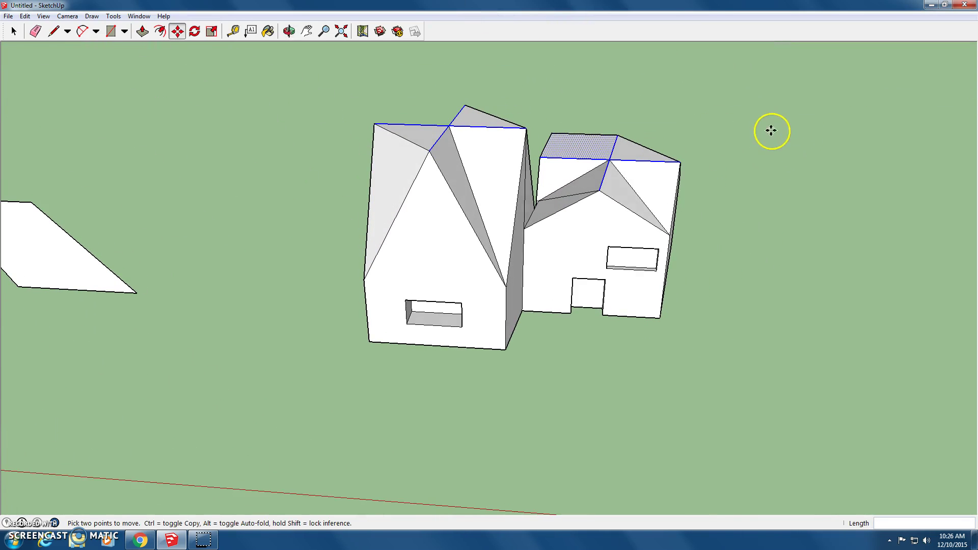
pyautogui.click(268, 32)
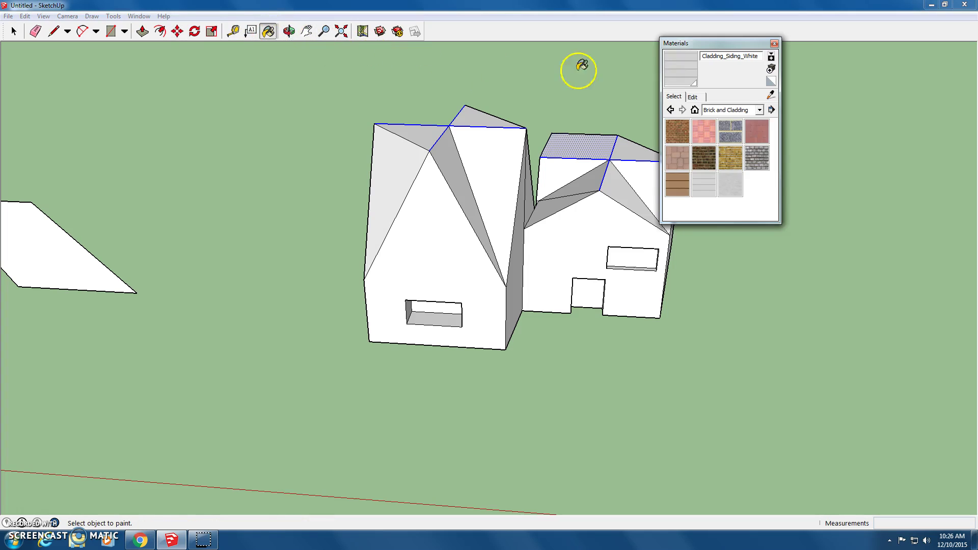
pyautogui.click(678, 134)
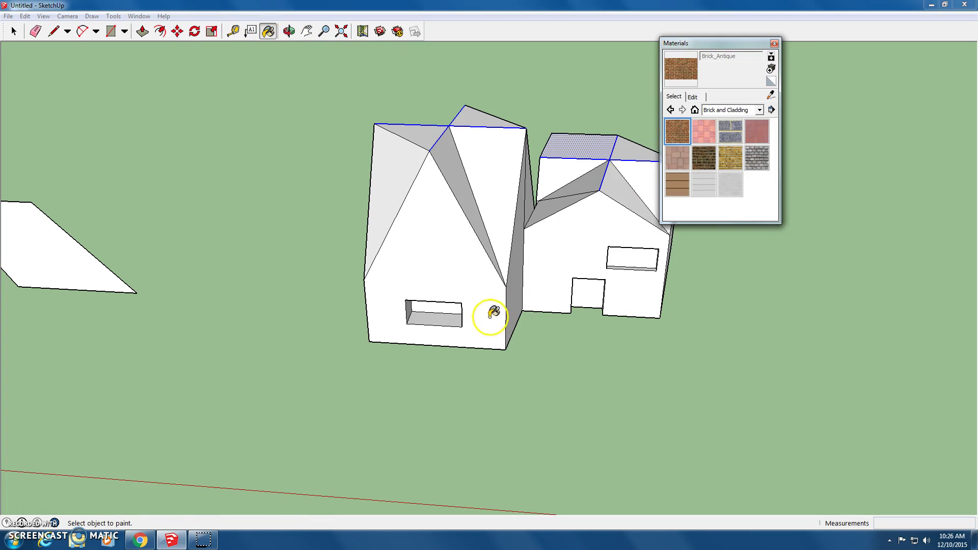
pyautogui.click(774, 44)
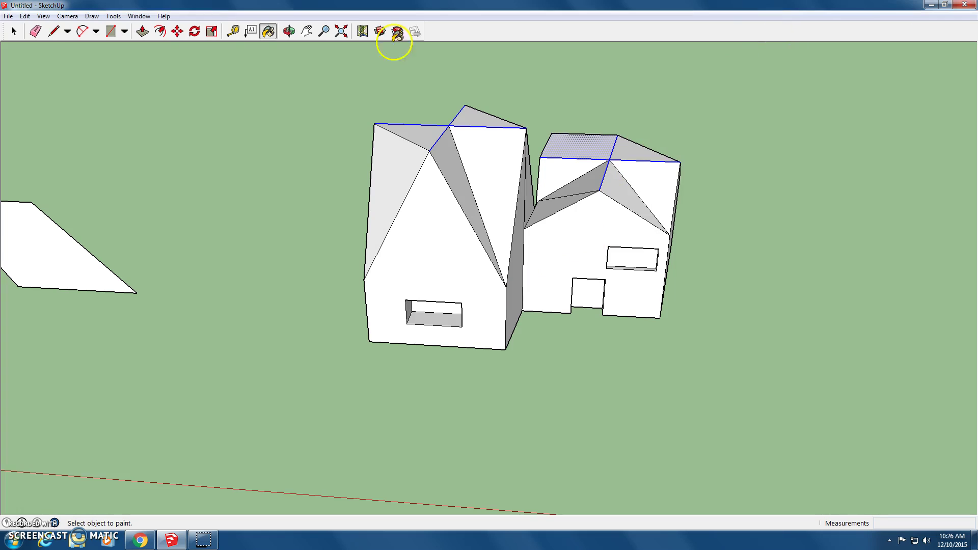
# Step: Draw lines separating walls from roof across both front faces, the shorter box's exposed inner side and the taller box's outer side
pyautogui.click(54, 32)
pyautogui.click(363, 280)
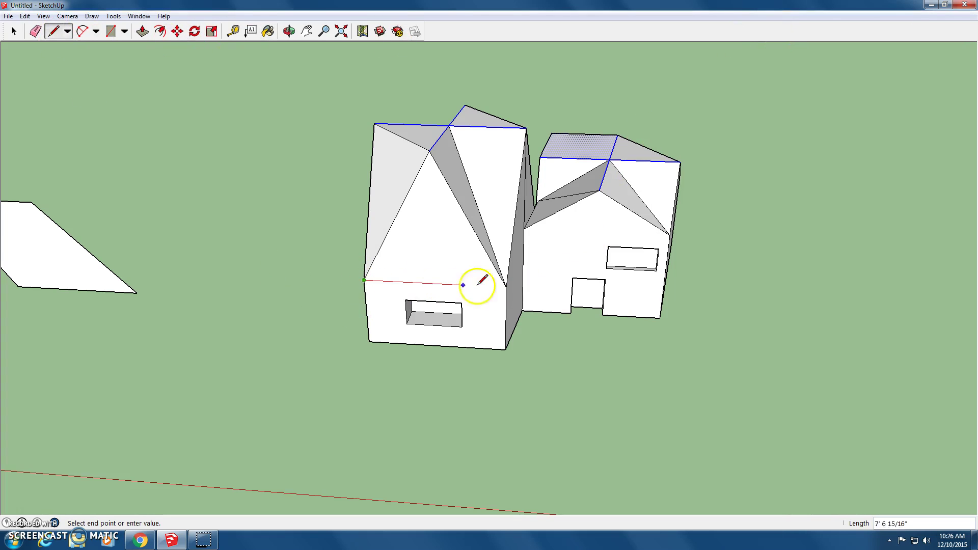
pyautogui.click(508, 287)
pyautogui.moveTo(511, 291); pyautogui.dragTo(319, 293, button='middle')
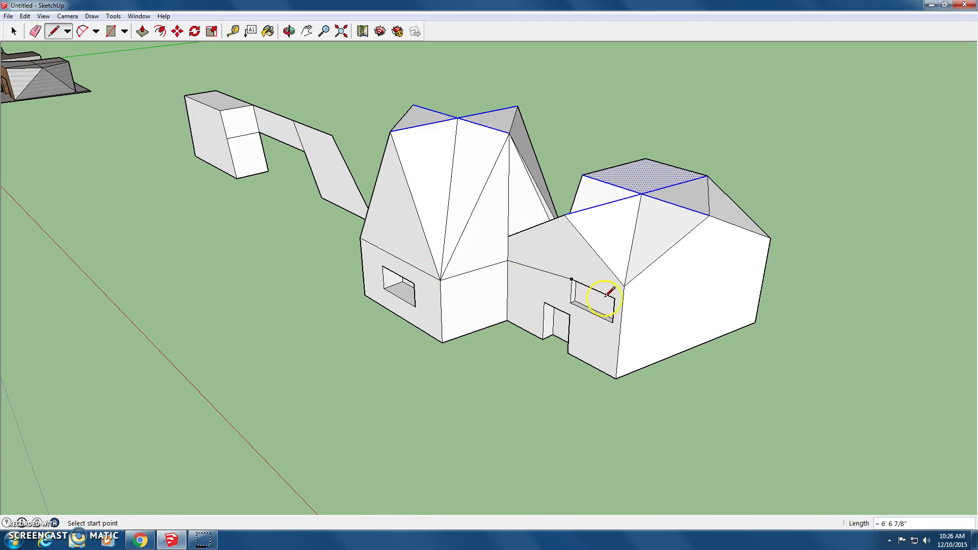
pyautogui.moveTo(643, 302); pyautogui.dragTo(336, 247, button='middle')
pyautogui.click(454, 295)
# Step: Continue the wall-to-roof dividing line across the taller box's rear face and the adjoining side face up to the shorter box
pyautogui.moveTo(699, 322); pyautogui.dragTo(283, 249, button='middle')
pyautogui.click(258, 238)
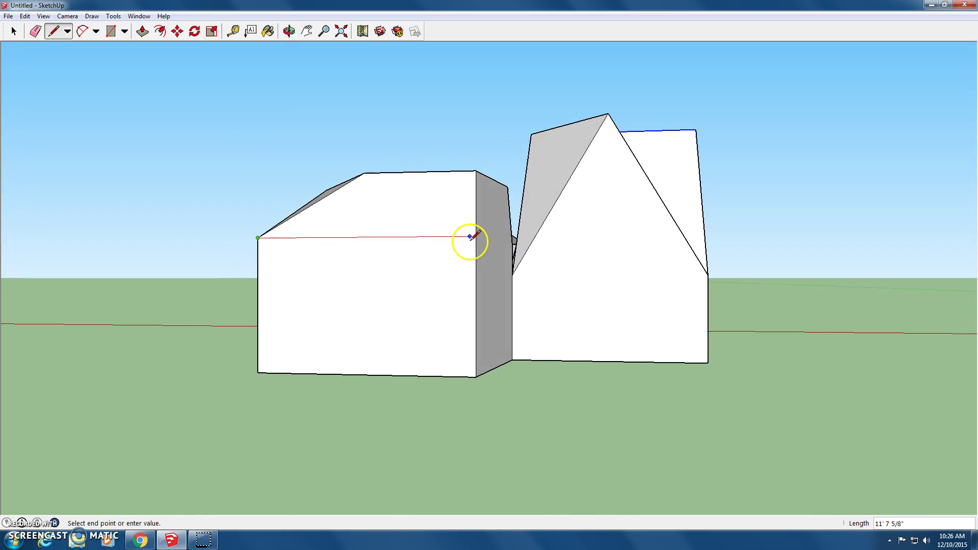
pyautogui.moveTo(475, 237); pyautogui.dragTo(308, 248, button='middle')
pyautogui.click(308, 246)
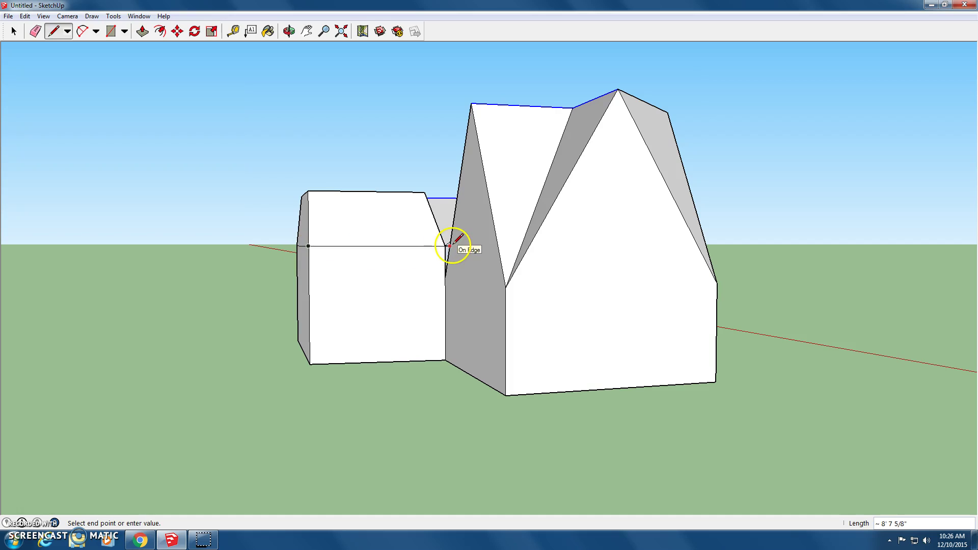
pyautogui.moveTo(445, 246); pyautogui.dragTo(429, 284, button='middle')
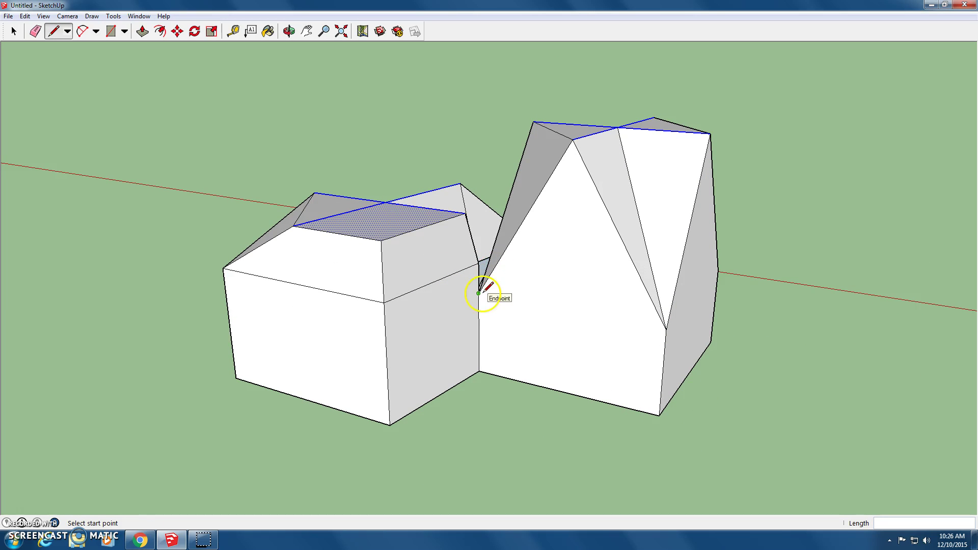
# Step: Draw the wall-to-roof dividing lines across the shorter box's rear face and outer side face
pyautogui.click(668, 329)
pyautogui.moveTo(675, 328); pyautogui.dragTo(522, 341, button='middle')
pyautogui.click(500, 346)
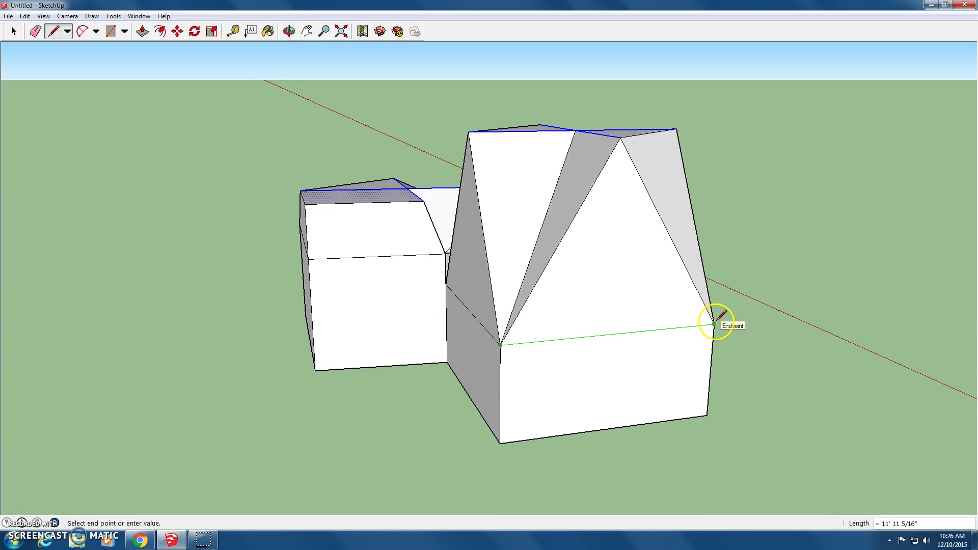
pyautogui.click(712, 324)
# Step: Paint the front walls of both boxes with the Brick_Antique material
pyautogui.moveTo(727, 328)
pyautogui.mouseDown(button='middle')
pyautogui.moveTo(199, 300)
pyautogui.moveTo(713, 306)
pyautogui.mouseUp(button='middle')
pyautogui.click(266, 32)
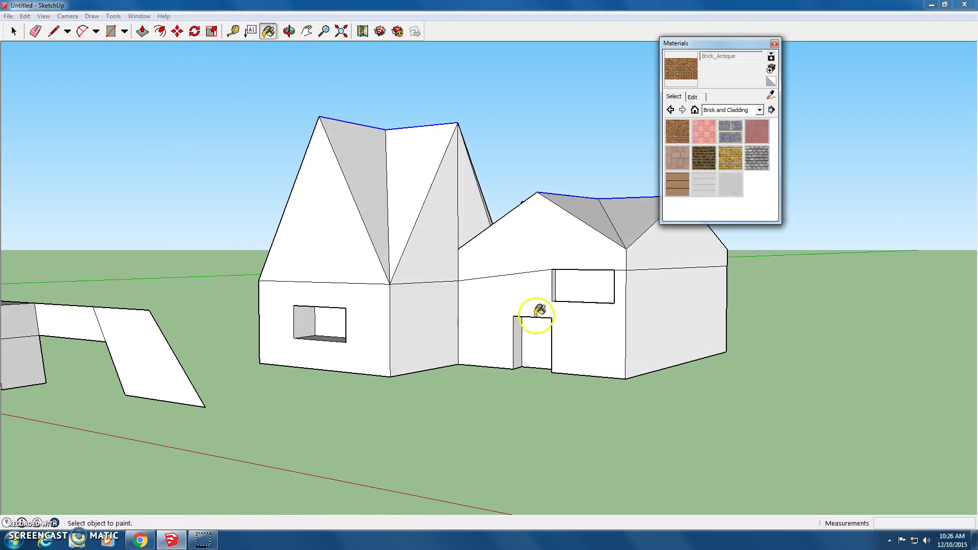
pyautogui.click(668, 132)
pyautogui.click(590, 345)
pyautogui.moveTo(685, 326); pyautogui.dragTo(448, 321, button='middle')
pyautogui.click(448, 320)
# Step: Paint the side and rear walls of both boxes with the Cladding_Siding_White material
pyautogui.click(701, 180)
pyautogui.moveTo(196, 279); pyautogui.dragTo(8, 195, button='middle')
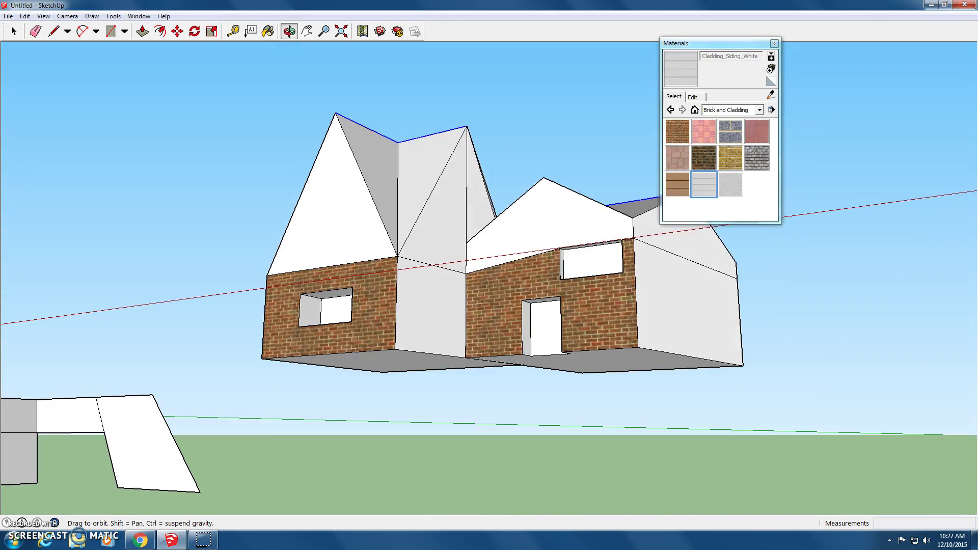
pyautogui.click(439, 291)
pyautogui.moveTo(439, 291)
pyautogui.mouseDown(button='middle')
pyautogui.moveTo(253, 320)
pyautogui.moveTo(285, 322)
pyautogui.mouseUp(button='middle')
pyautogui.click(684, 328)
pyautogui.moveTo(684, 328)
pyautogui.mouseDown(button='middle')
pyautogui.moveTo(382, 334)
pyautogui.moveTo(345, 289)
pyautogui.mouseUp(button='middle')
pyautogui.click(344, 289)
pyautogui.click(463, 299)
pyautogui.moveTo(463, 299)
pyautogui.mouseDown(button='middle')
pyautogui.moveTo(465, 314)
pyautogui.moveTo(520, 258)
pyautogui.moveTo(655, 291)
pyautogui.moveTo(26, 292)
pyautogui.moveTo(244, 398)
pyautogui.mouseUp(button='middle')
pyautogui.click(519, 253)
# Step: Paint the shorter box's roof faces with the asphalt shingles material from the Roofing collection
pyautogui.click(759, 109)
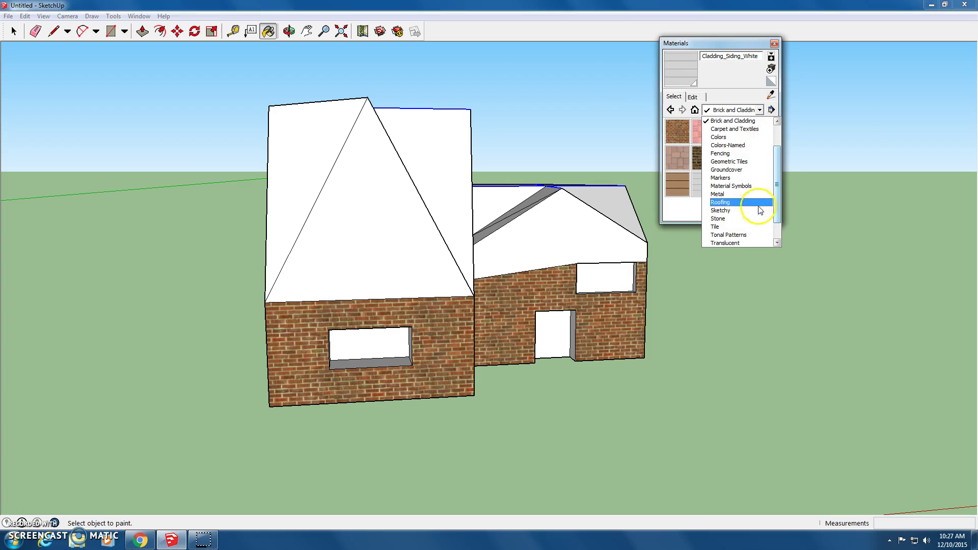
pyautogui.moveTo(777, 183)
pyautogui.mouseDown()
pyautogui.moveTo(778, 201)
pyautogui.moveTo(780, 153)
pyautogui.moveTo(780, 163)
pyautogui.mouseUp()
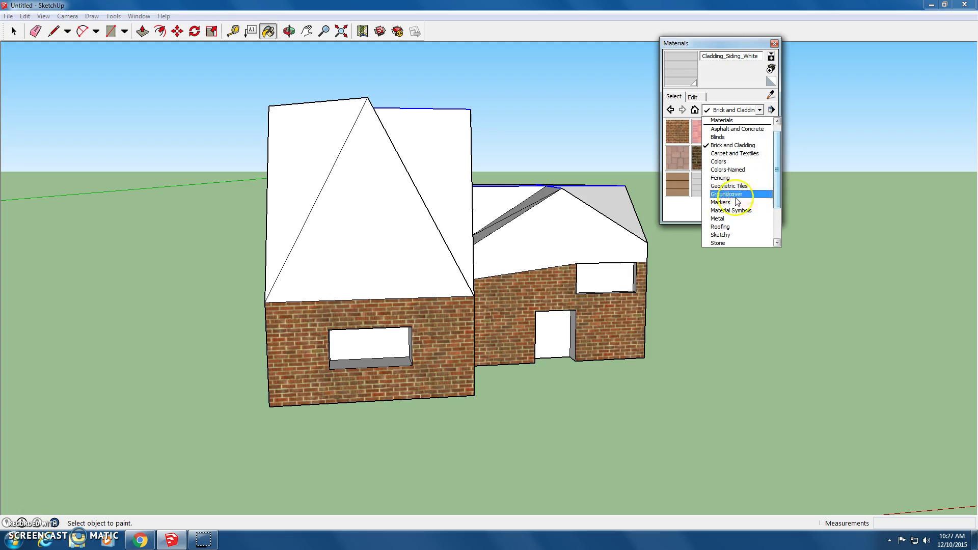
pyautogui.click(720, 227)
pyautogui.click(704, 131)
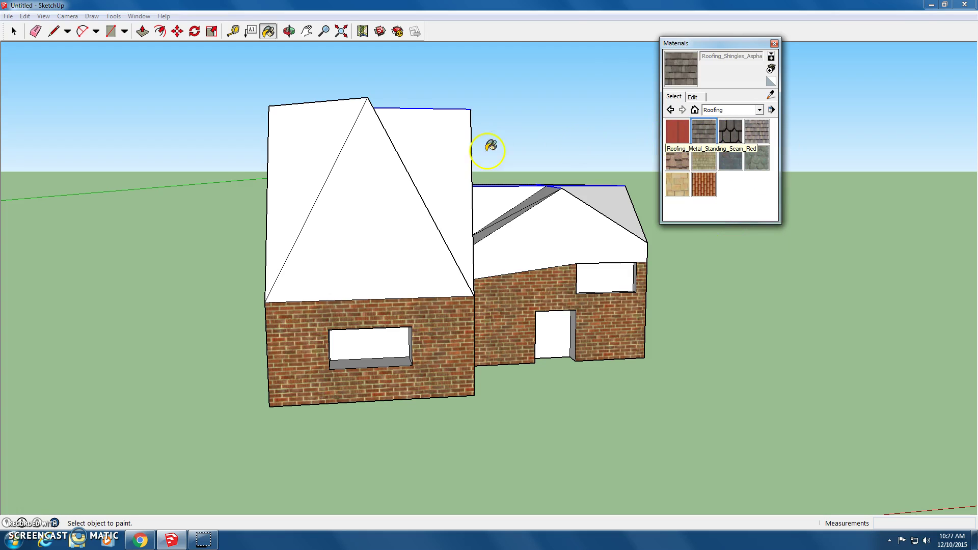
pyautogui.click(389, 212)
pyautogui.click(423, 154)
pyautogui.click(312, 146)
pyautogui.moveTo(312, 146)
pyautogui.mouseDown(button='middle')
pyautogui.moveTo(498, 163)
pyautogui.moveTo(633, 253)
pyautogui.mouseUp(button='middle')
pyautogui.click(438, 283)
pyautogui.moveTo(438, 283); pyautogui.dragTo(662, 288, button='middle')
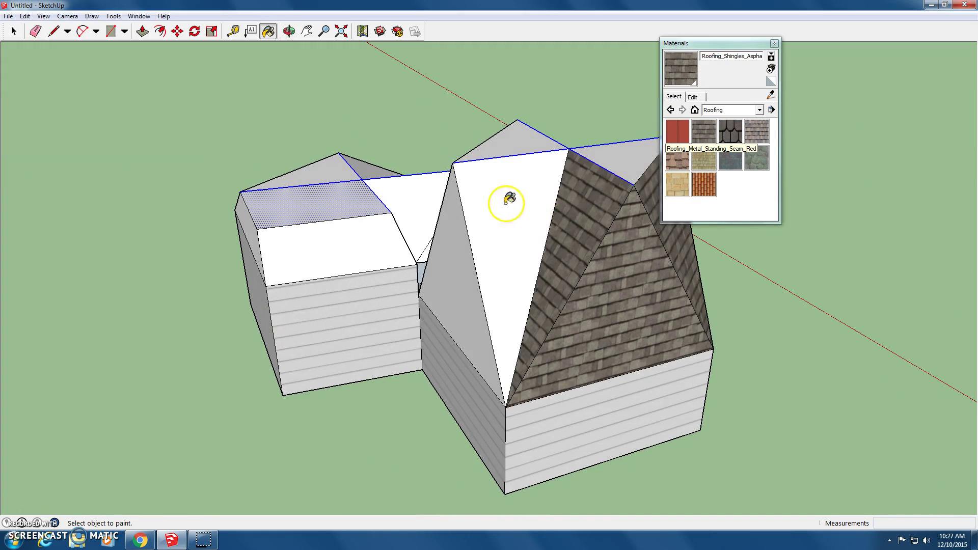